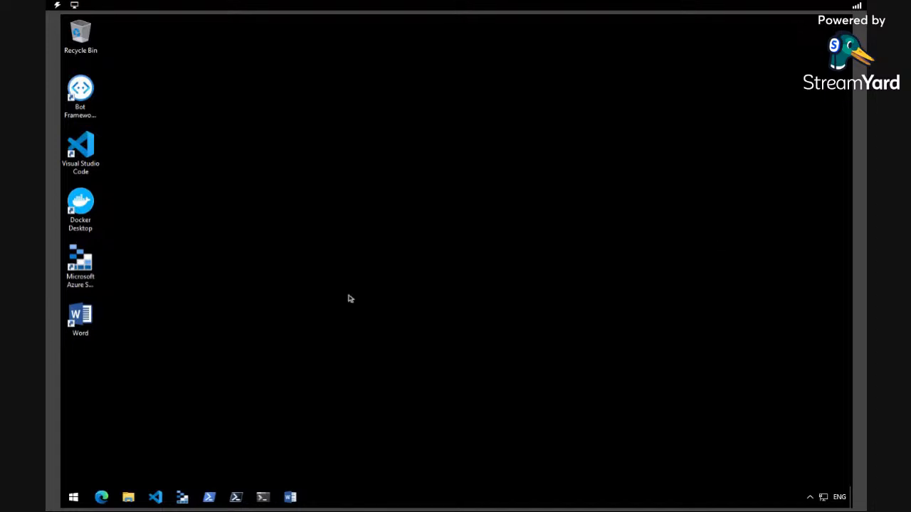
Launch Microsoft Edge from the taskbar
click(101, 498)
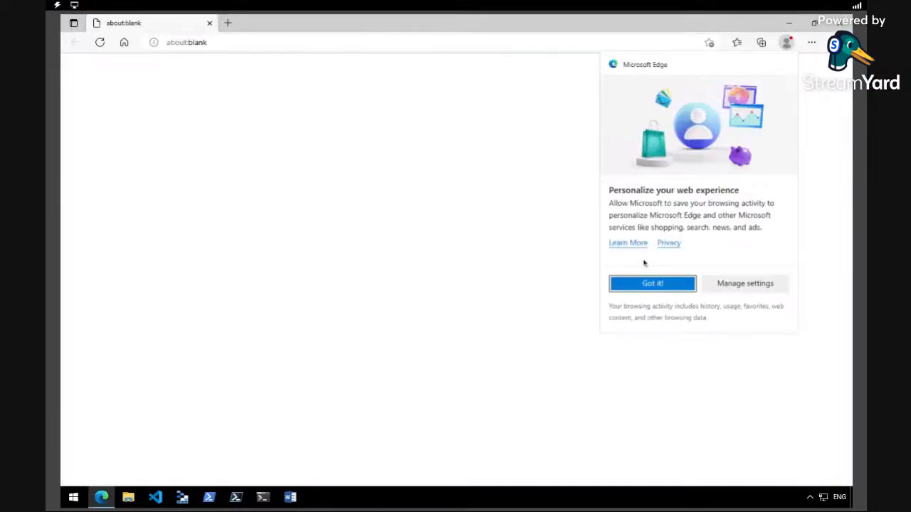
Dismiss the personalization prompt and go to portal.azure.com
click(660, 285)
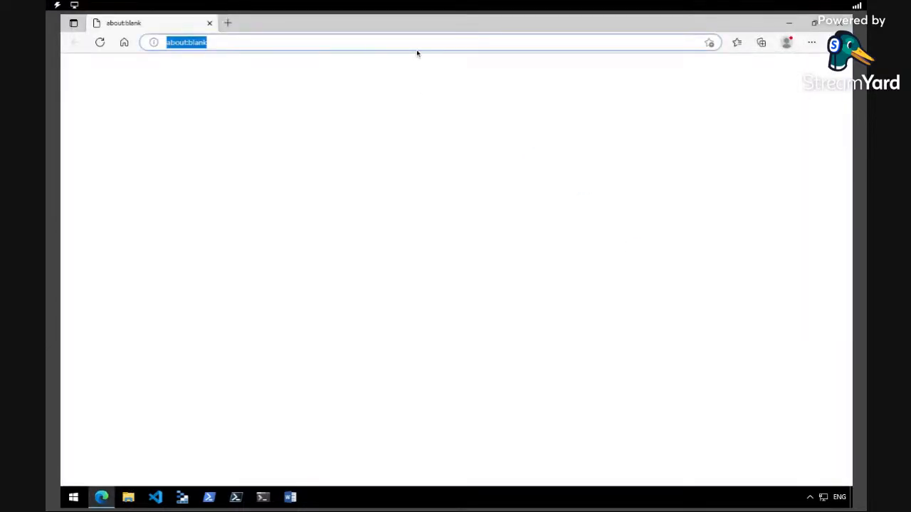
text(portal.a)
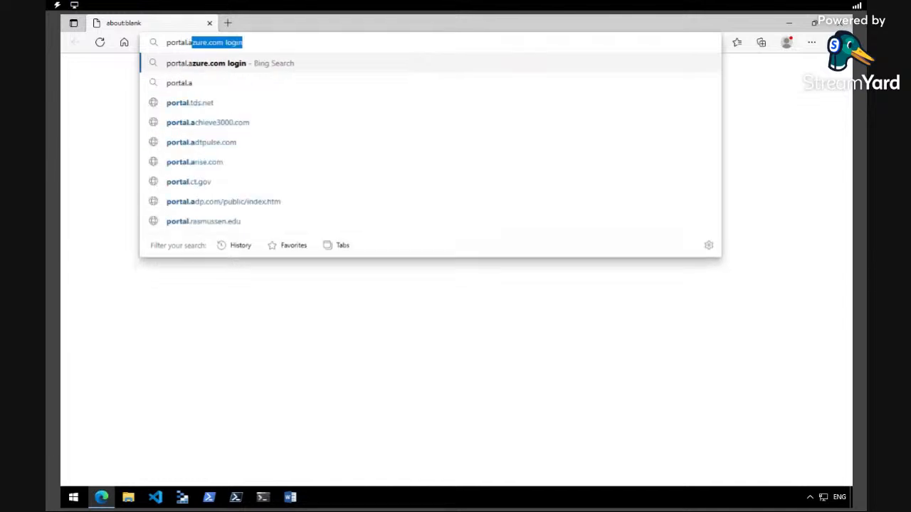
text(zure.co)
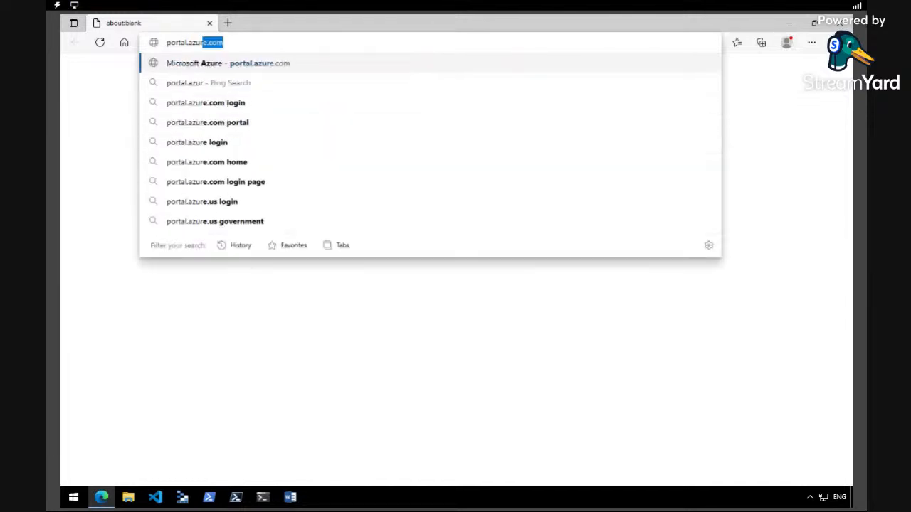
text(m)
key(Return)
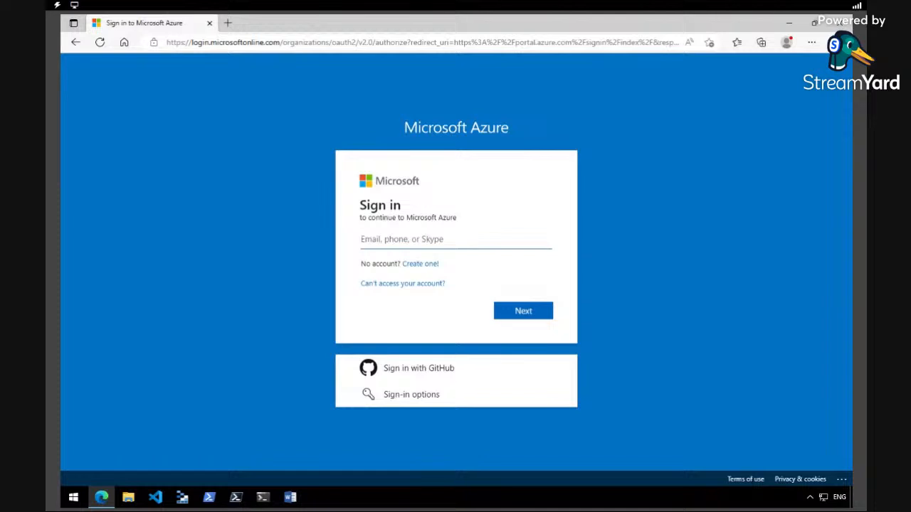
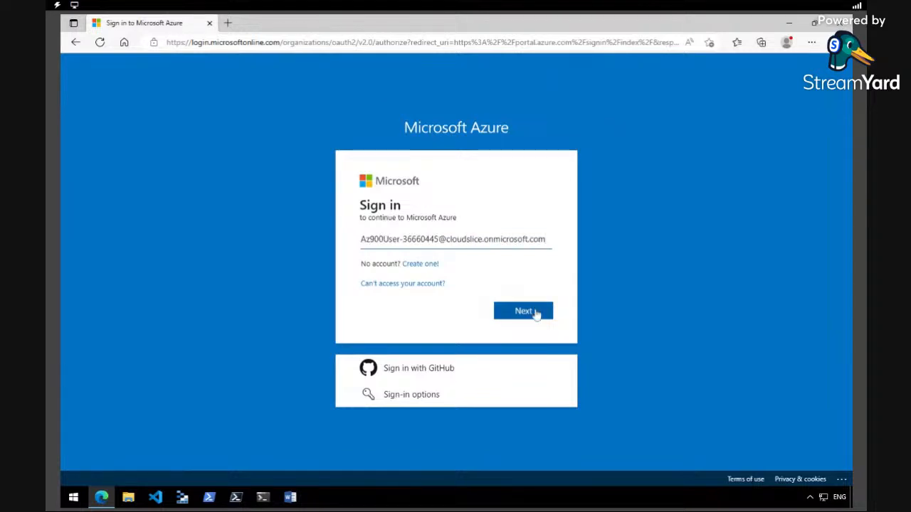
Sign in with the lab account's e-mail and password, decline staying signed in, and open Resource groups
click(537, 315)
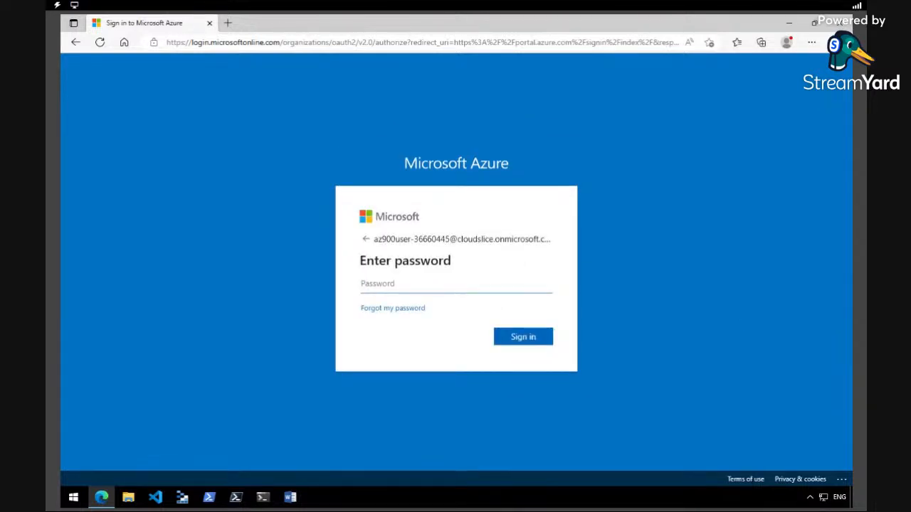
key(ctrl+v)
click(531, 339)
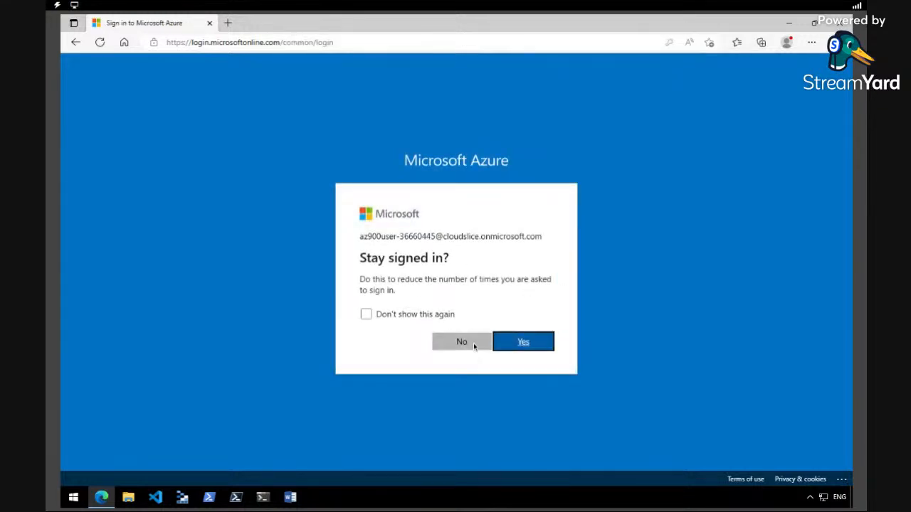
click(477, 343)
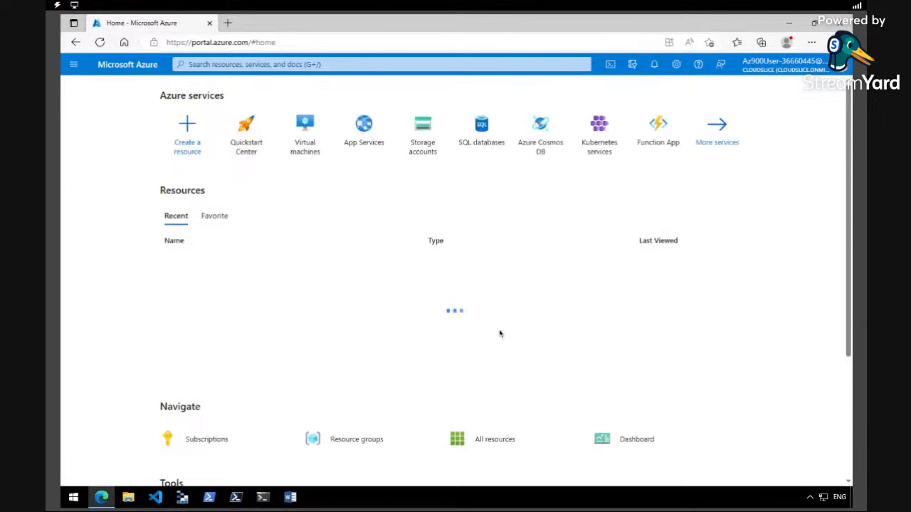
click(505, 301)
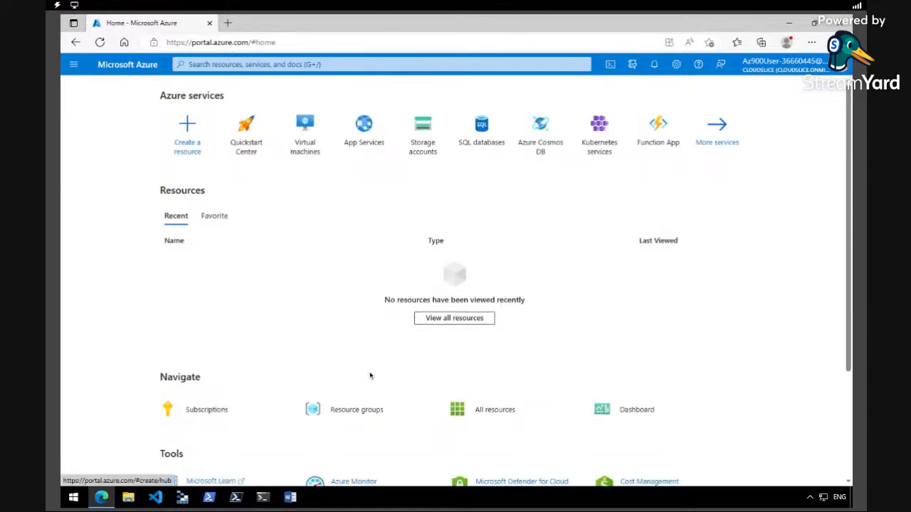
click(358, 417)
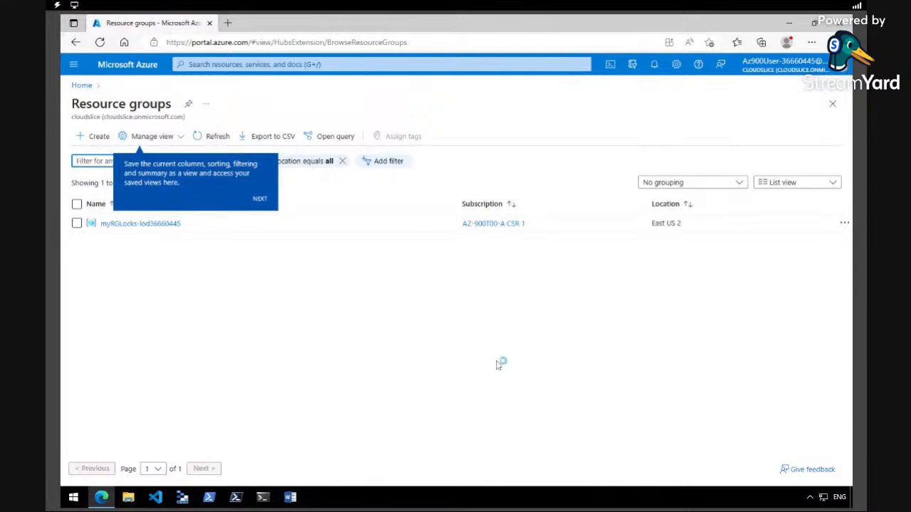
Dismiss the view tips and open the myRGLocks-lod36660445 resource group at full width
click(260, 200)
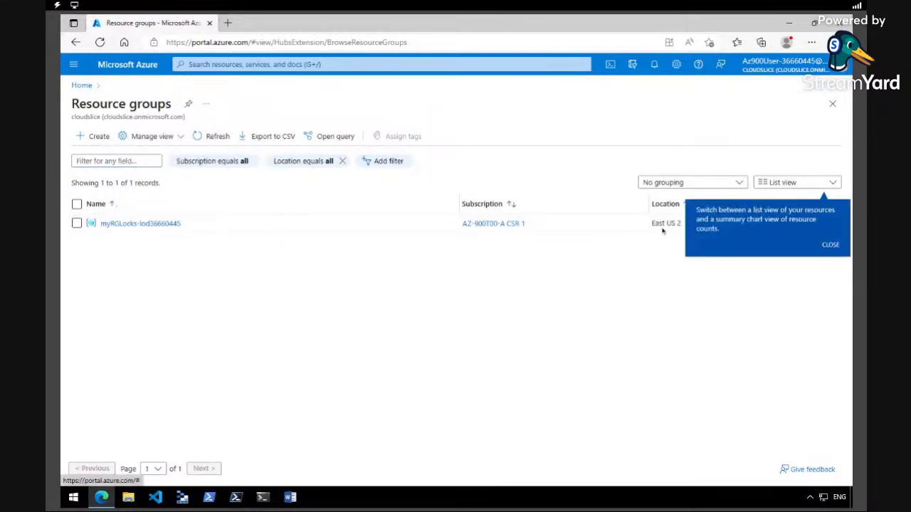
click(830, 245)
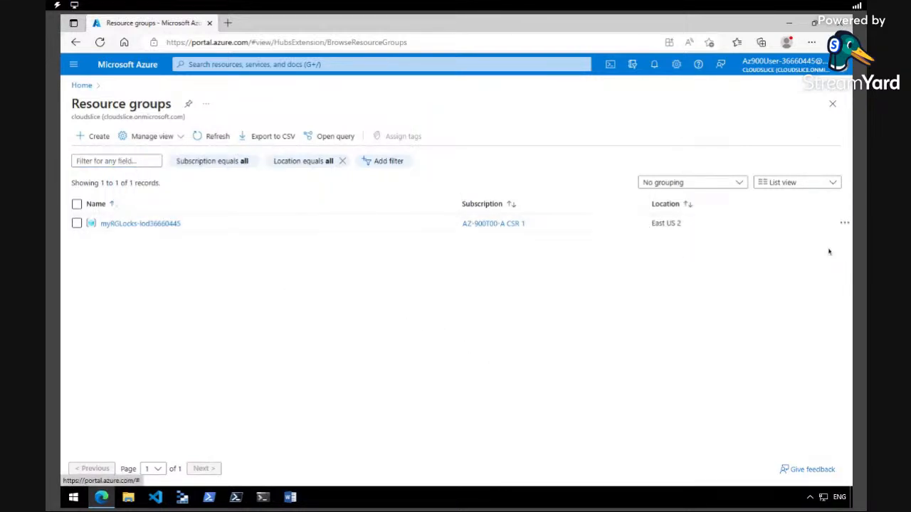
click(136, 225)
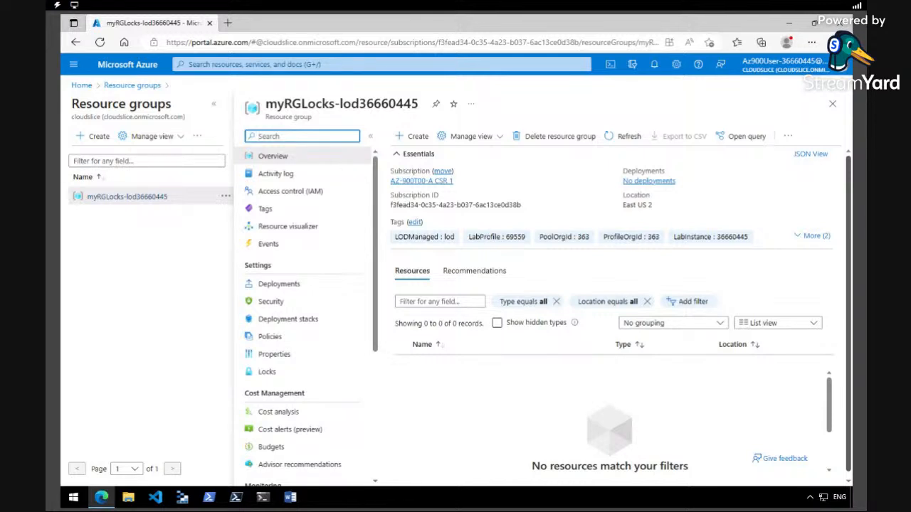
click(214, 104)
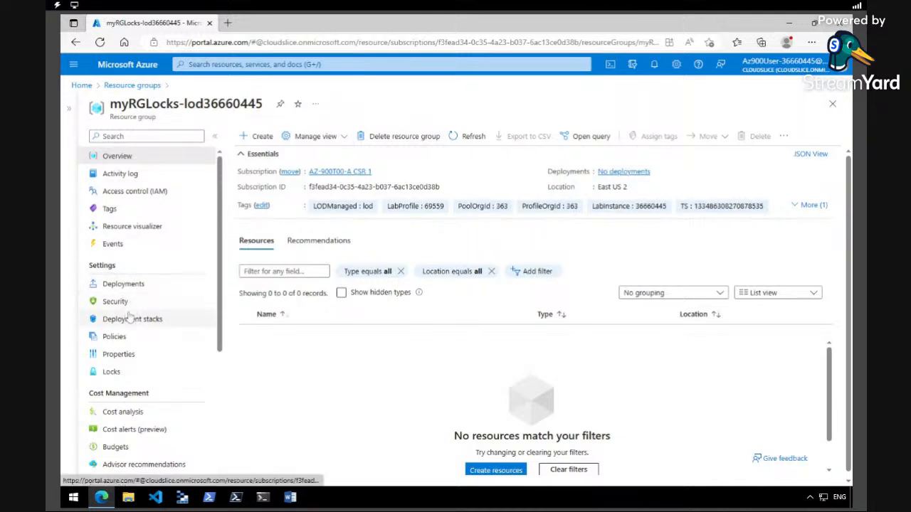
On the Locks page, add a lock named RGLock with lock type Delete and save it
click(112, 373)
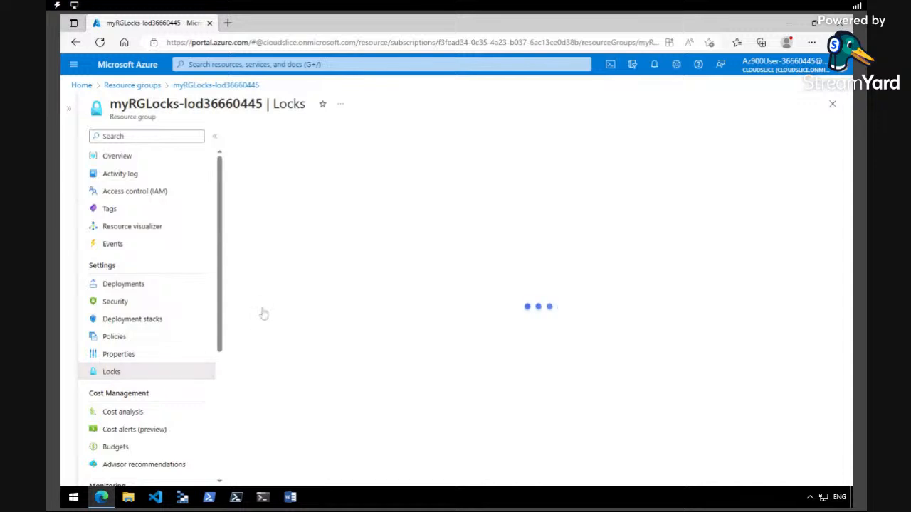
click(249, 136)
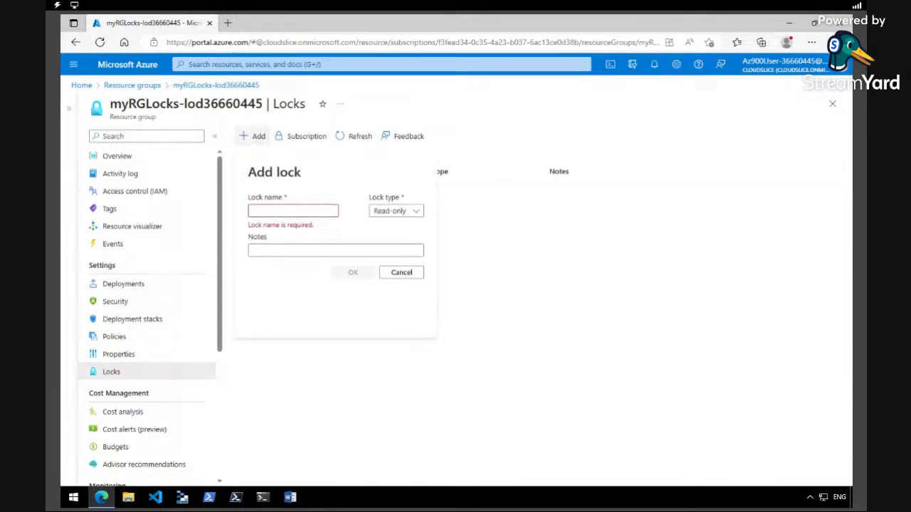
click(291, 210)
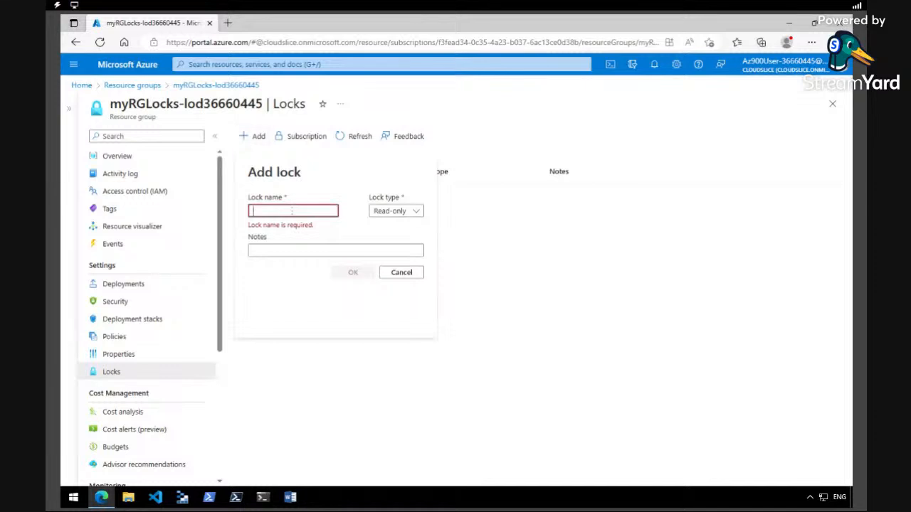
text(RG)
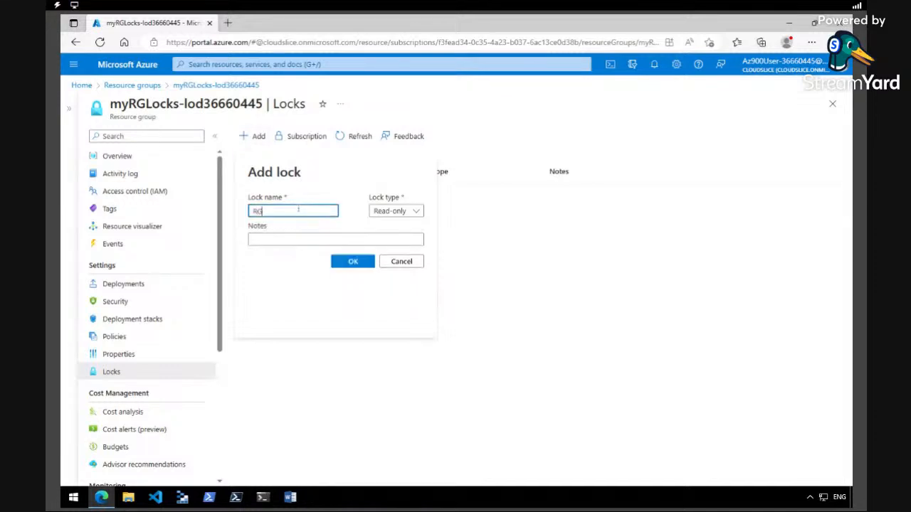
text(Lock)
click(395, 211)
click(385, 244)
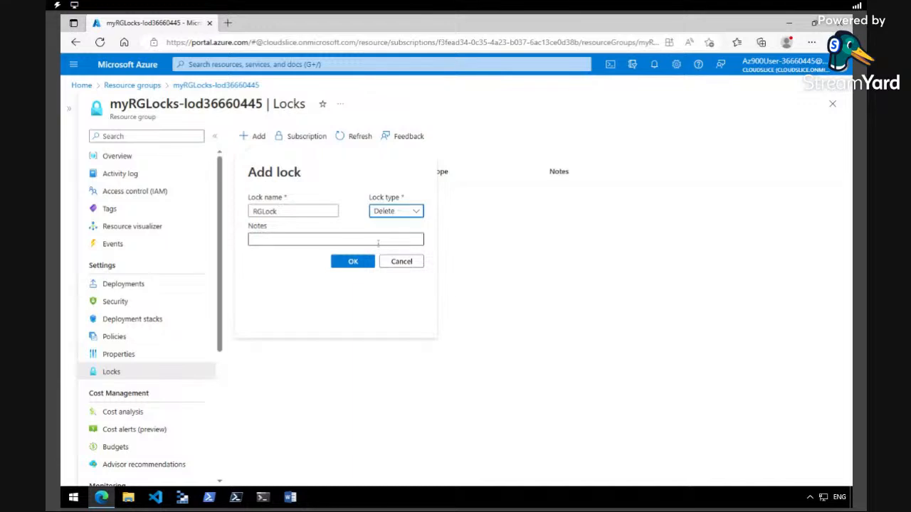
click(353, 262)
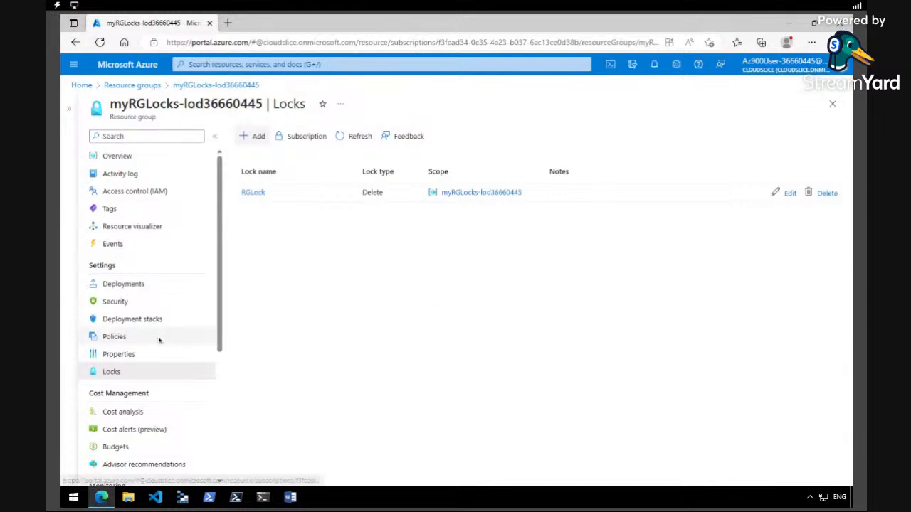
Refresh the Locks list to confirm RGLock is present, then return to the Overview
click(121, 356)
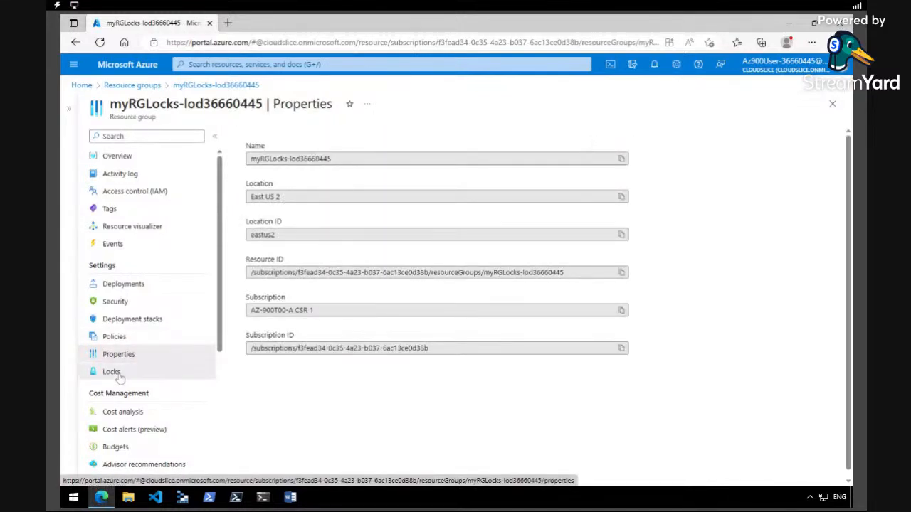
click(121, 373)
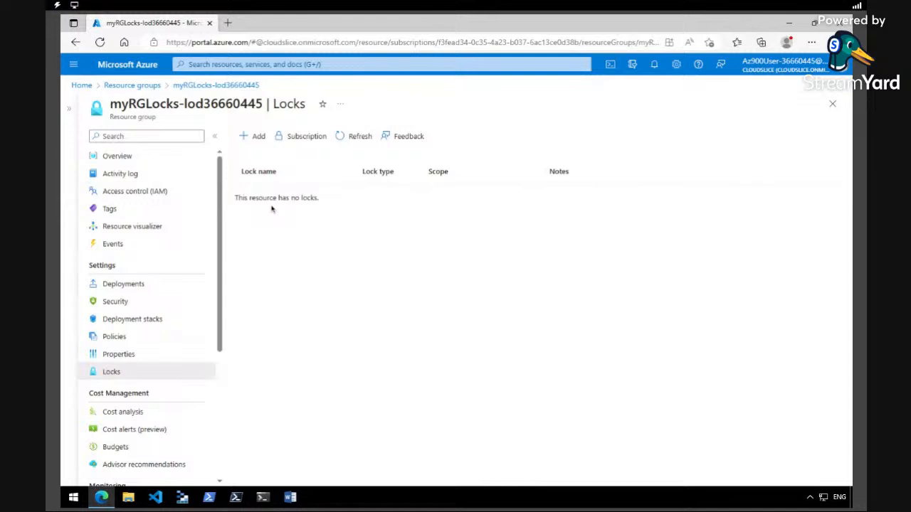
click(358, 138)
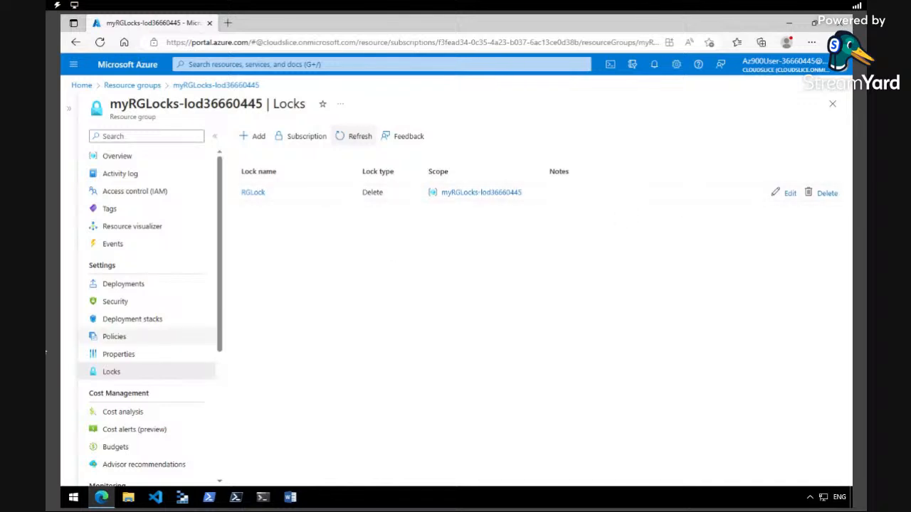
click(99, 359)
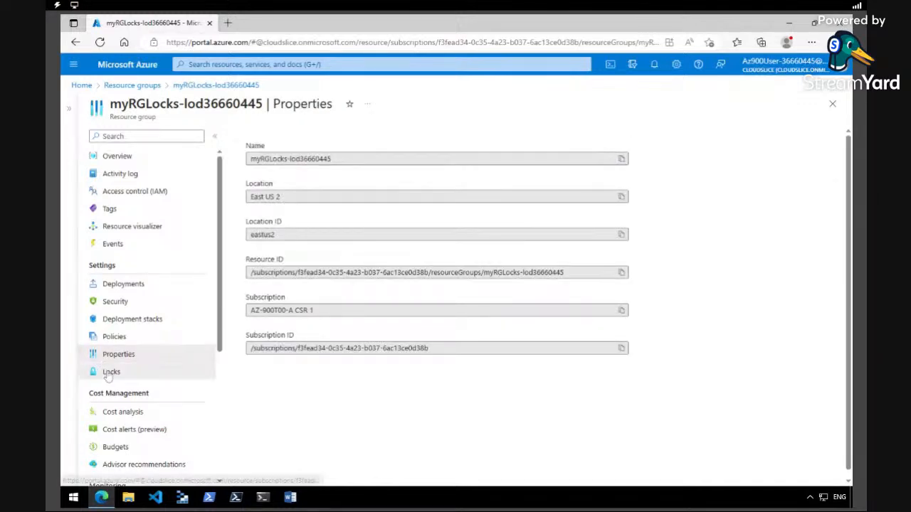
click(108, 375)
click(120, 354)
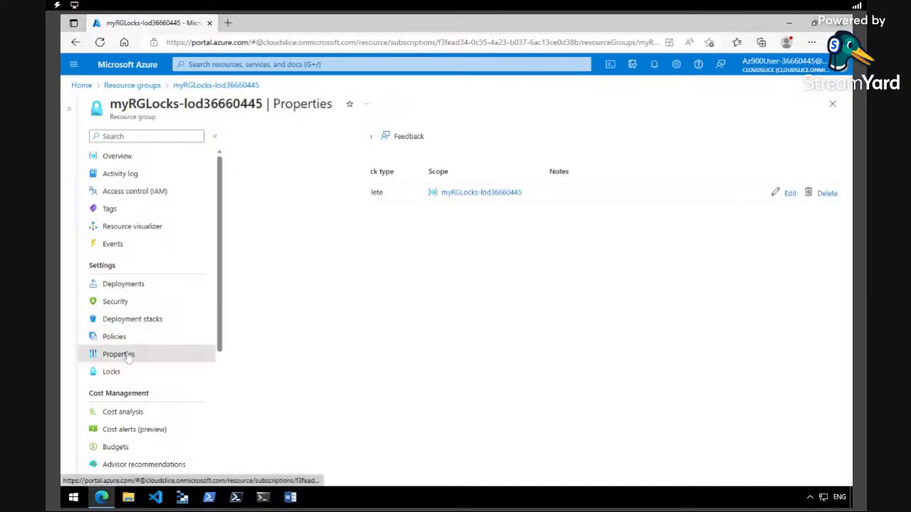
click(112, 372)
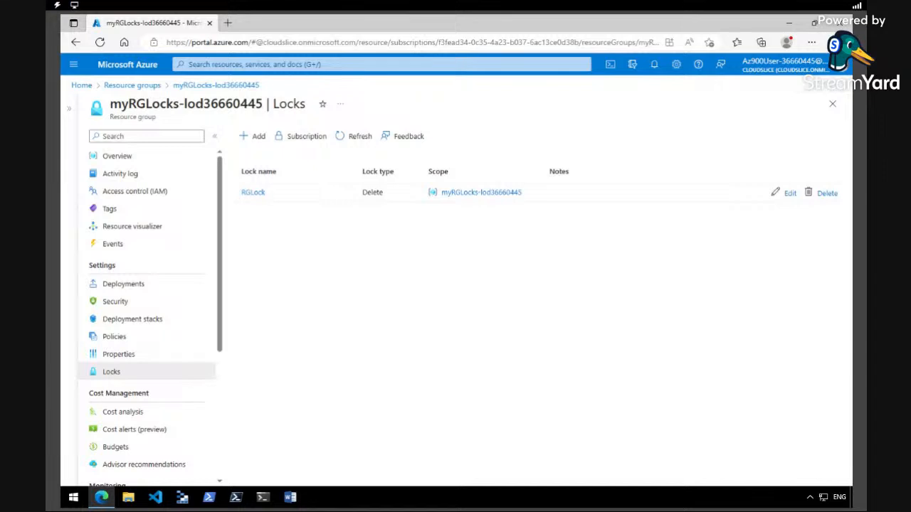
click(117, 156)
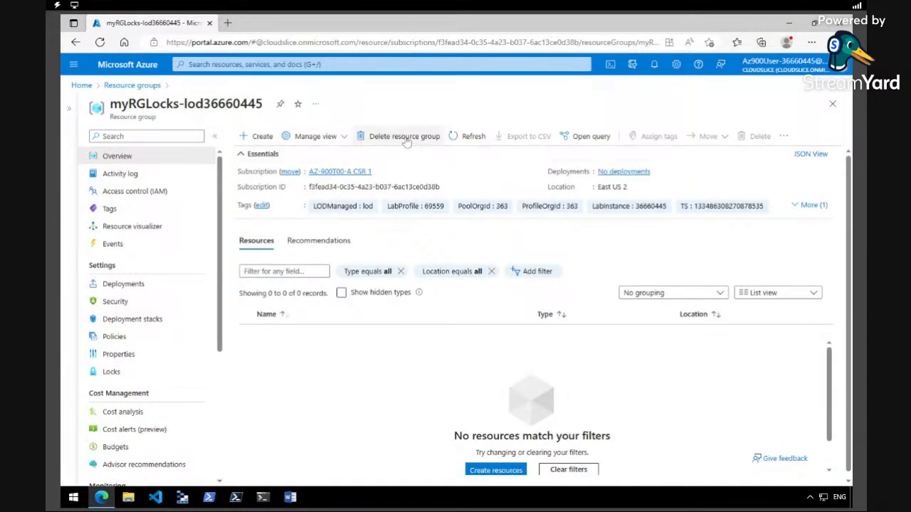
Start deleting the resource group and paste myRGLocks-lod36660445 into the confirmation box
click(400, 136)
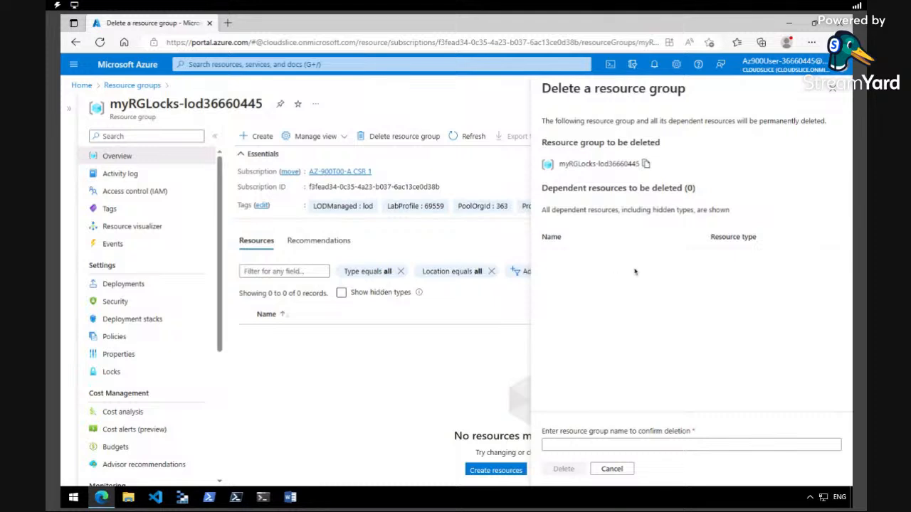
click(646, 164)
click(593, 444)
right_click(593, 444)
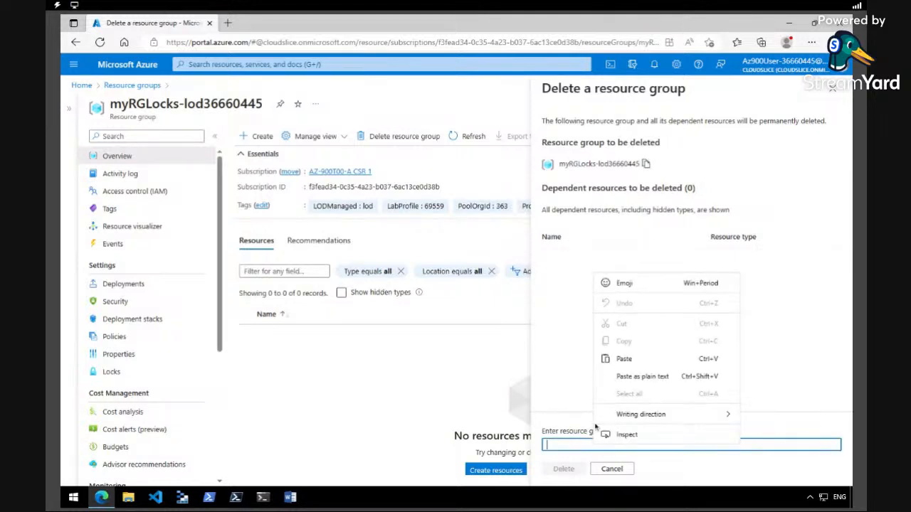
click(624, 358)
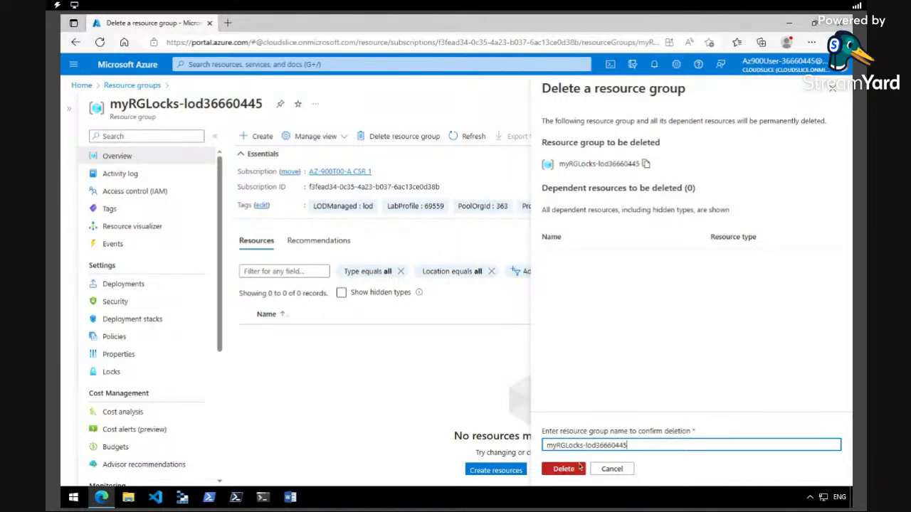
Confirm the deletion and follow the lock-failure notification to the Locks page
click(580, 467)
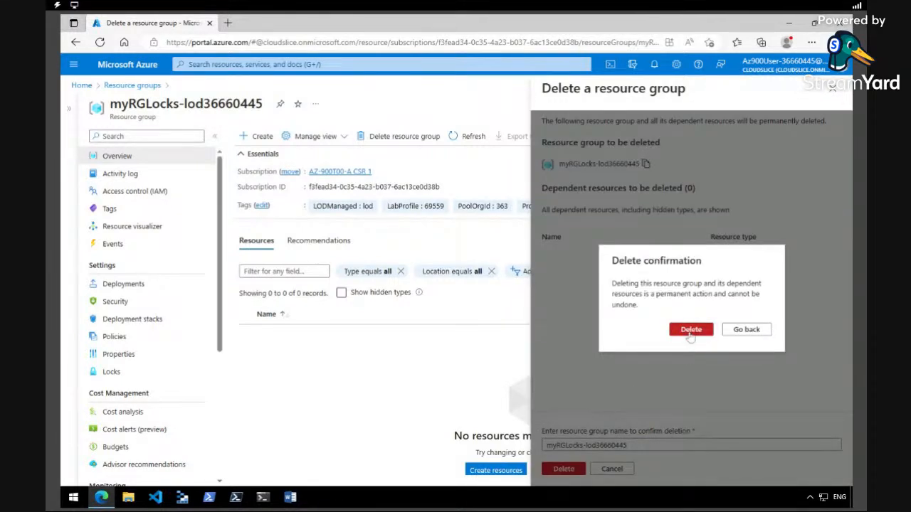
click(690, 332)
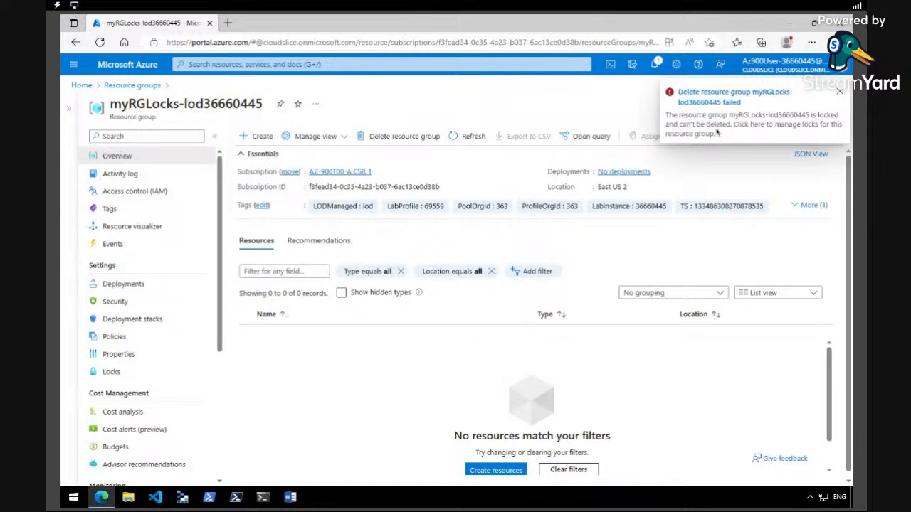
click(654, 66)
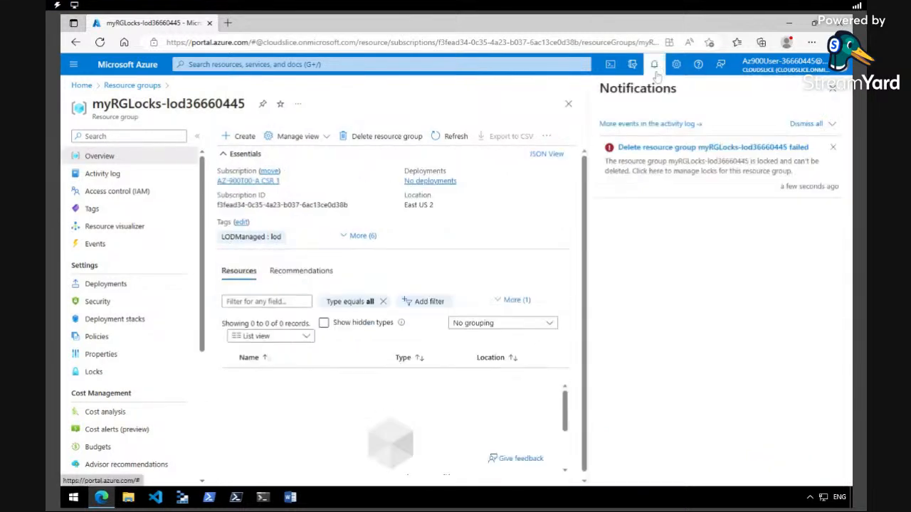
click(670, 160)
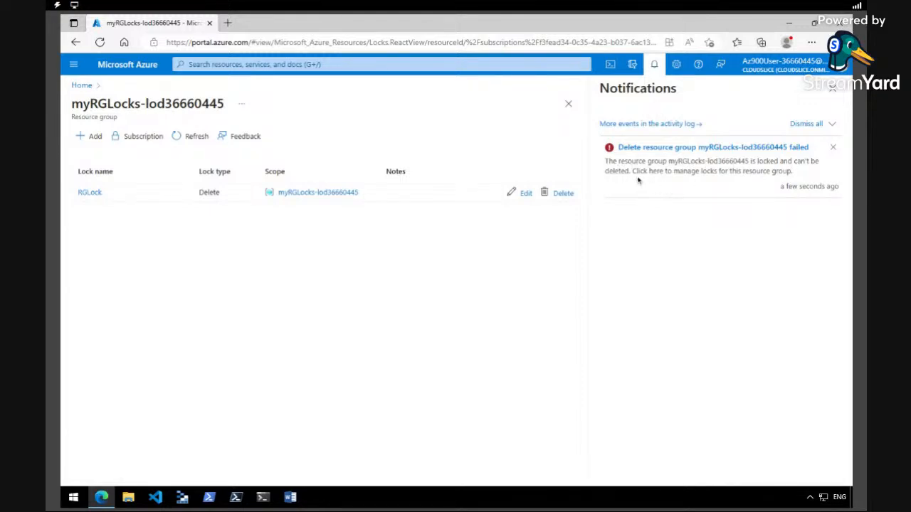
Dismiss the failed-delete notification and return via Home to the Resource groups list
click(753, 171)
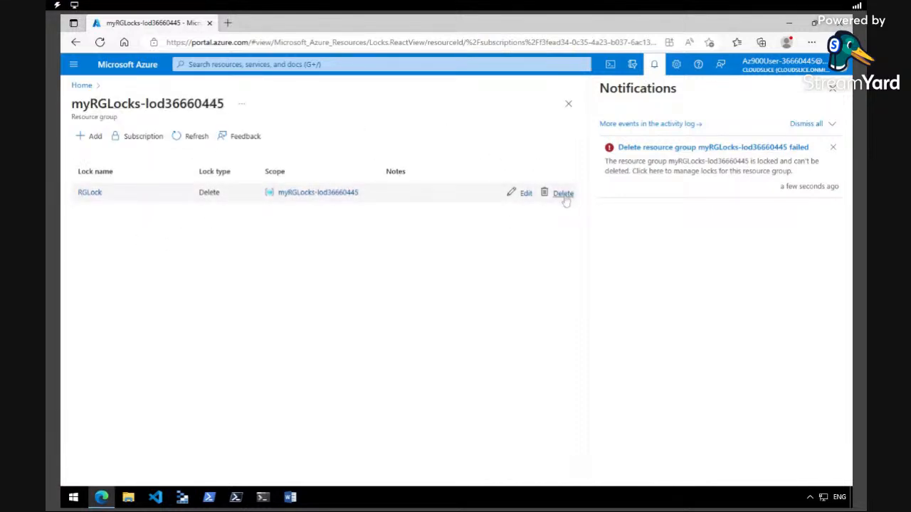
click(832, 147)
click(654, 64)
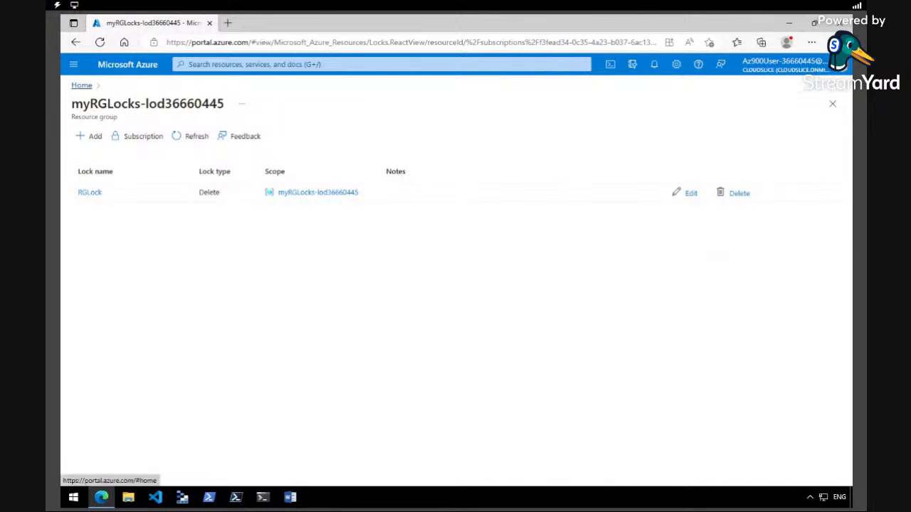
click(81, 85)
click(366, 349)
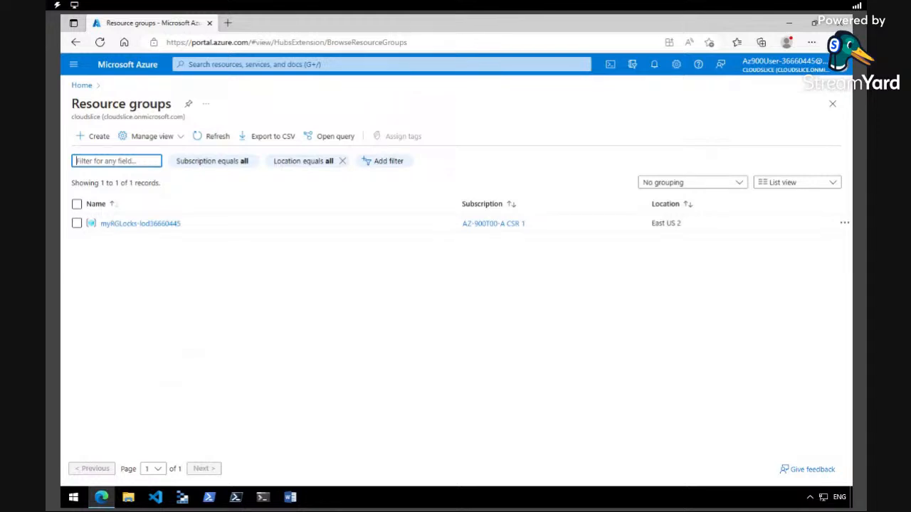
Open Storage accounts from All services and start creating a new account
click(73, 64)
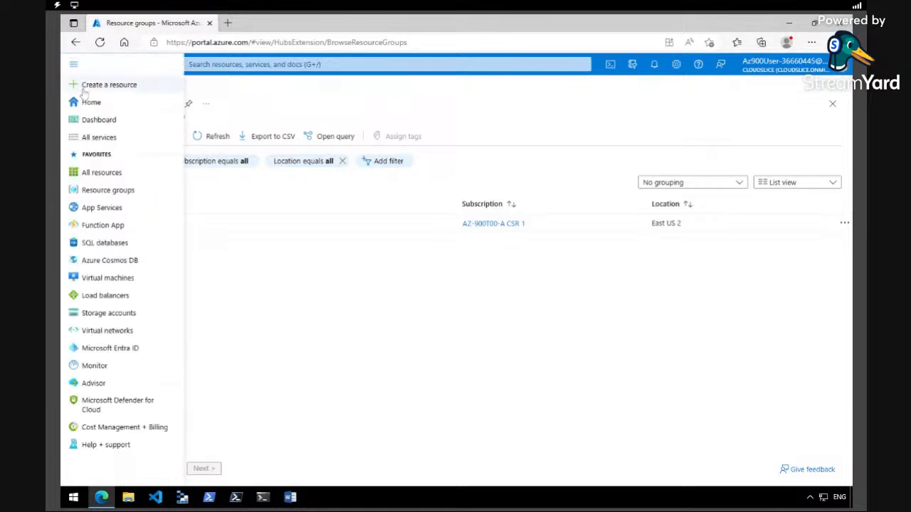
click(91, 137)
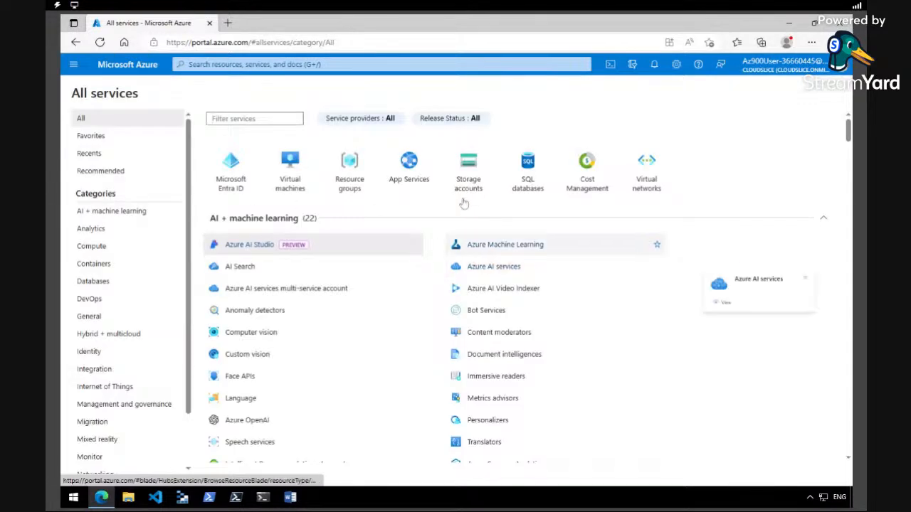
click(469, 170)
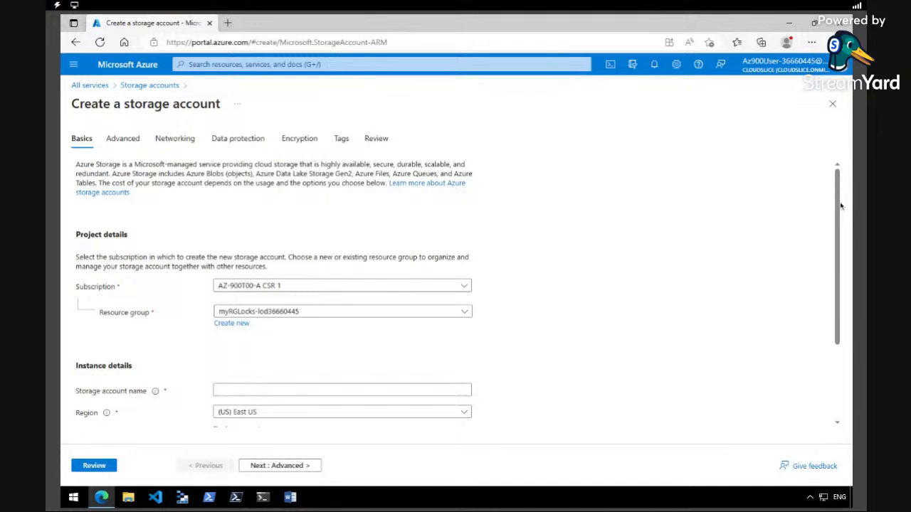
drag(838, 182, 837, 223)
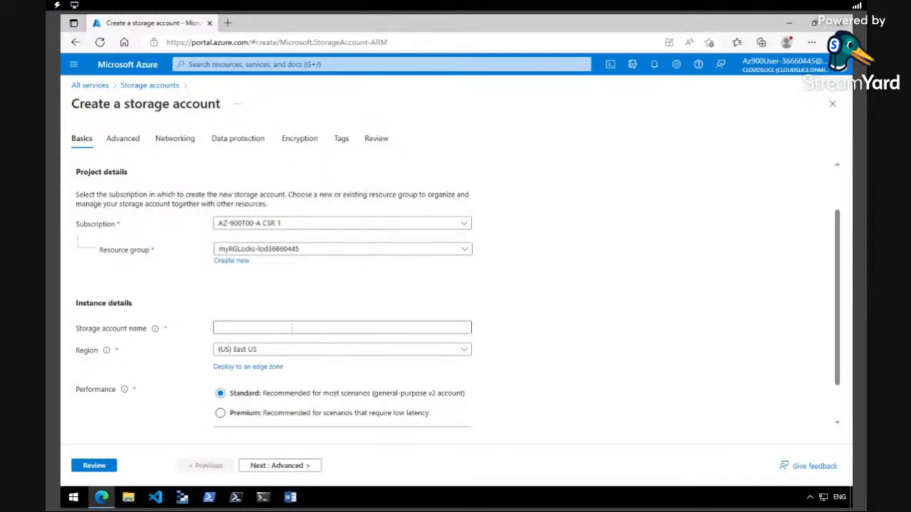
Name the storage account storageaccountcans
click(291, 327)
text(STORA)
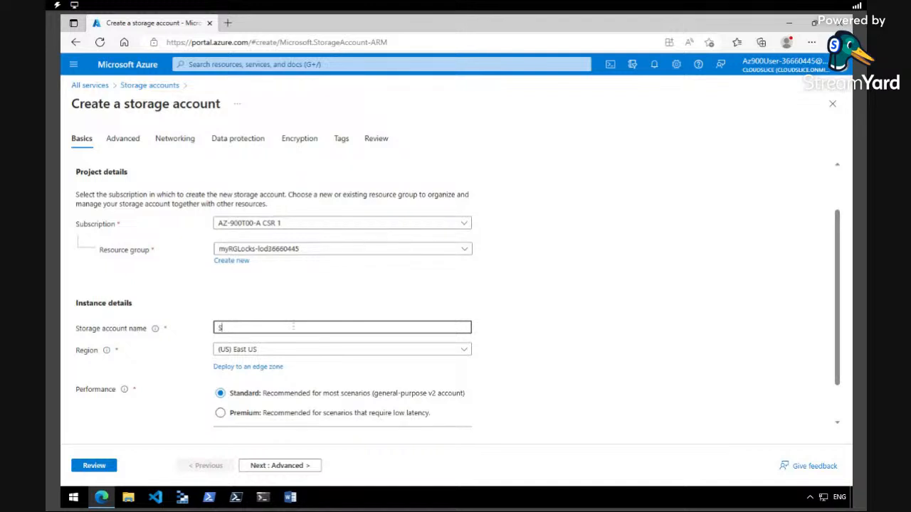
key(BackSpace)
key(BackSpace)
key(BackSpace)
key(BackSpace)
key(BackSpace)
text(storageaccounttestdelete)
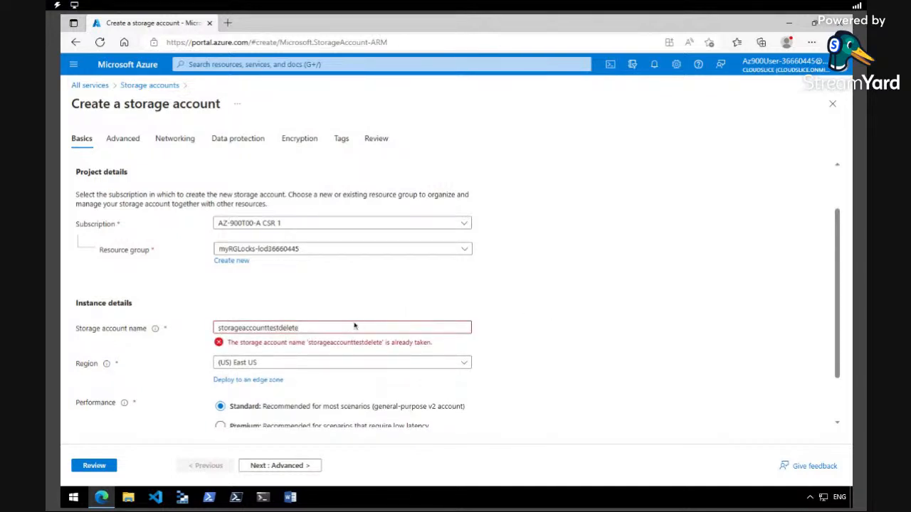
click(344, 327)
key(BackSpace)
key(BackSpace)
key(BackSpace)
key(BackSpace)
key(BackSpace)
key(BackSpace)
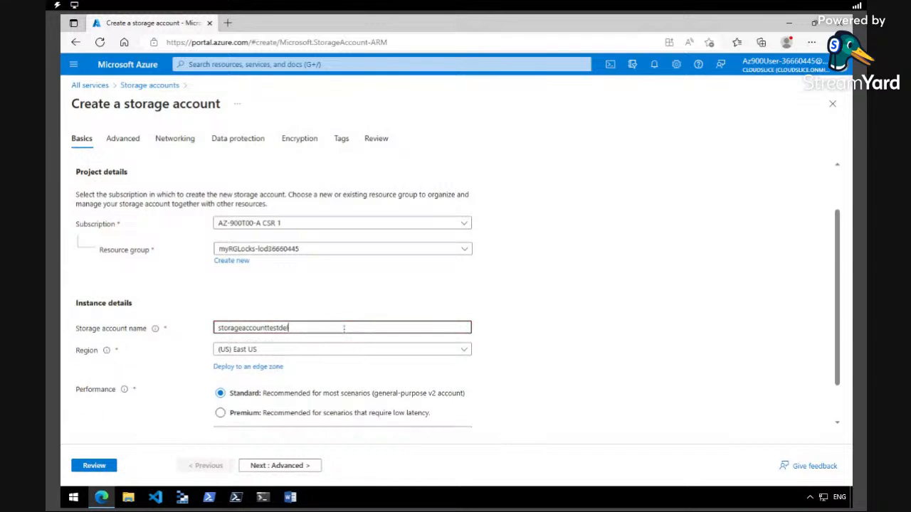
text(cans)
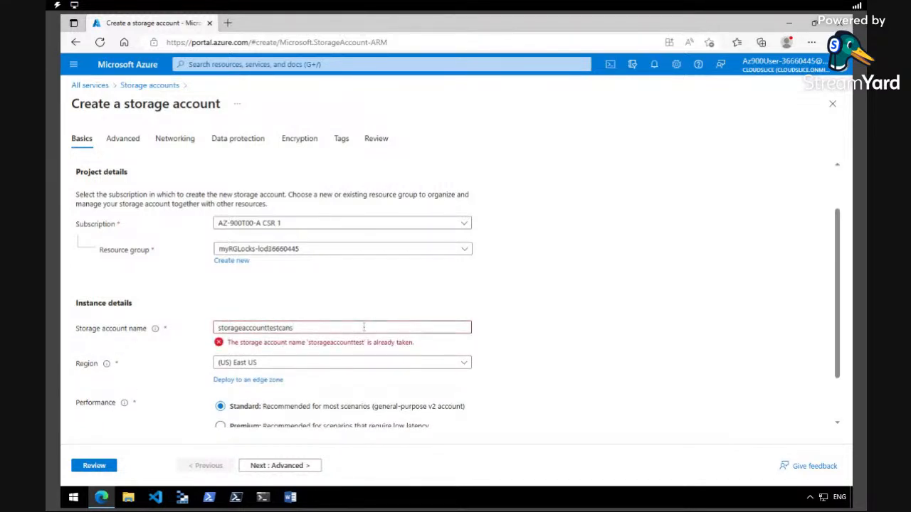
key(shift+Left)
key(shift+Left)
key(shift+Left)
key(shift+Left)
key(shift+Left)
key(shift+Left)
key(shift+Left)
key(shift+Left)
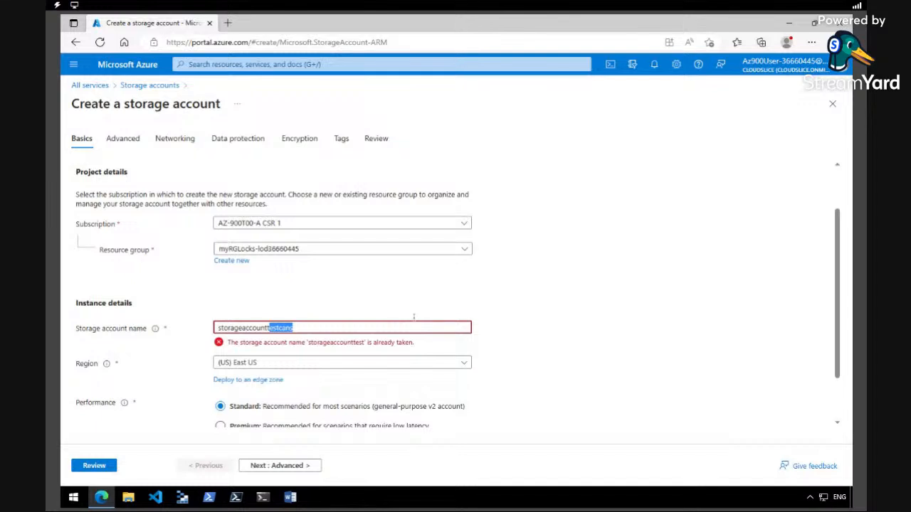
key(BackSpace)
text(cans)
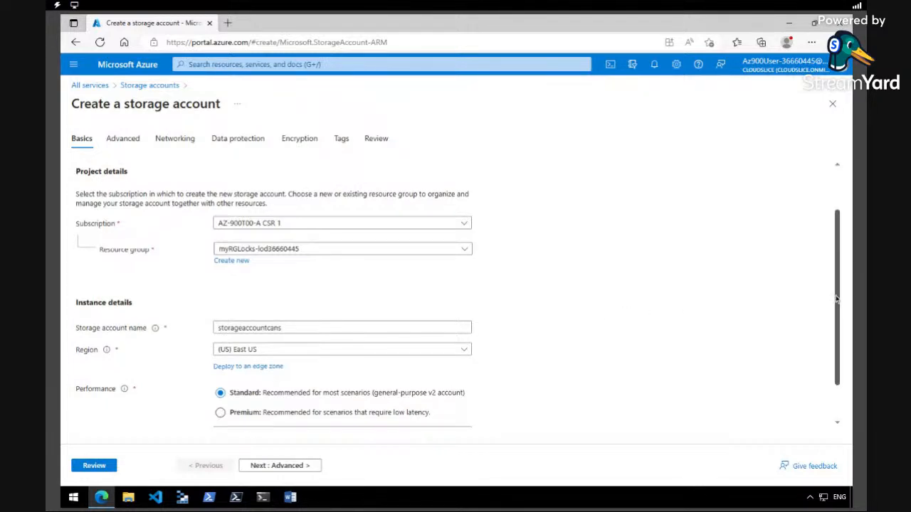
Set redundancy to locally-redundant storage (LRS) and proceed to Review
scroll(837, 299, down, 1)
scroll(837, 299, down, 1)
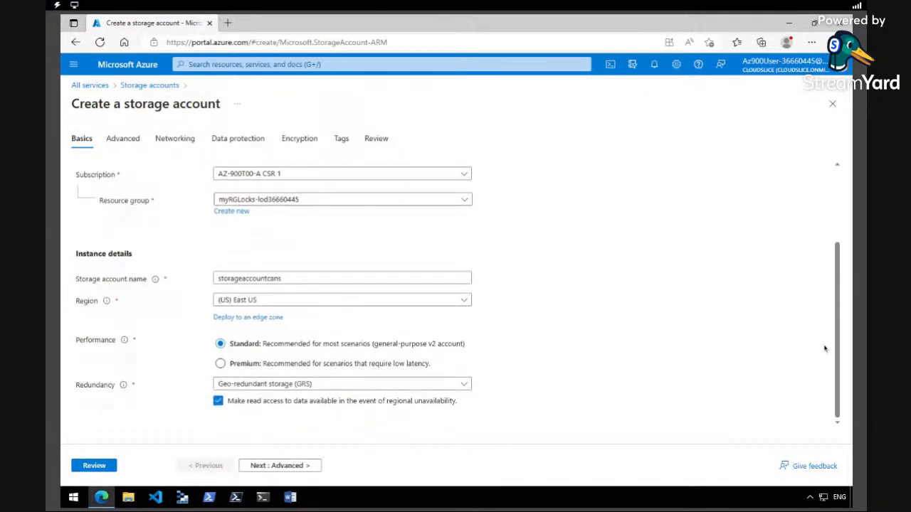
click(459, 385)
click(325, 238)
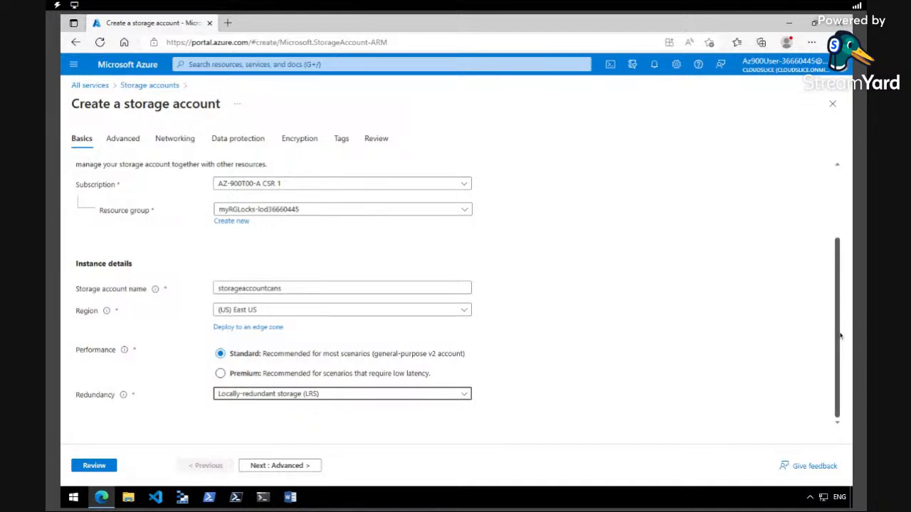
scroll(840, 336, up, 2)
scroll(840, 336, down, 3)
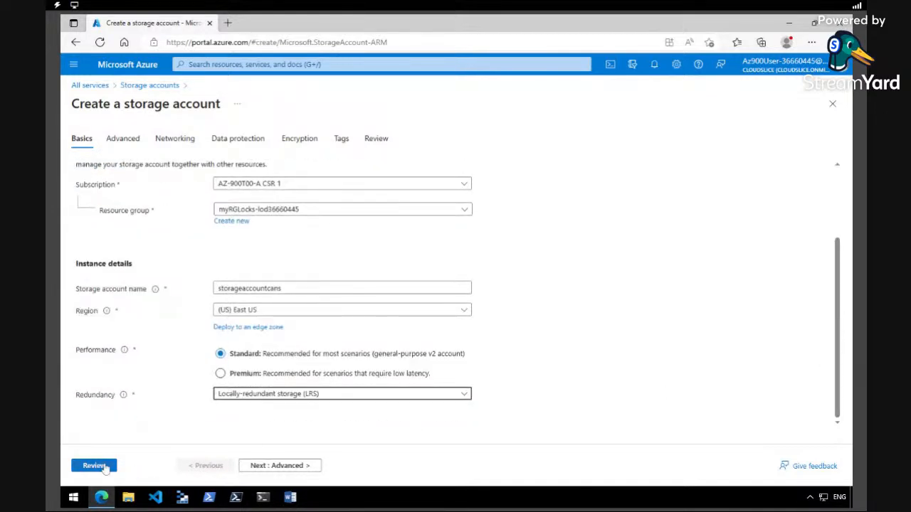
click(93, 466)
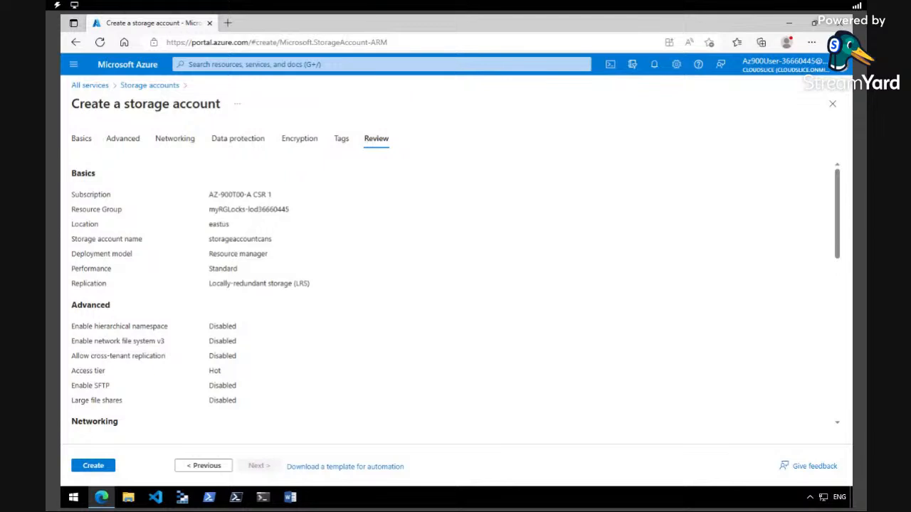
Create storageaccountcans and open it from the deployment-succeeded notification
click(96, 466)
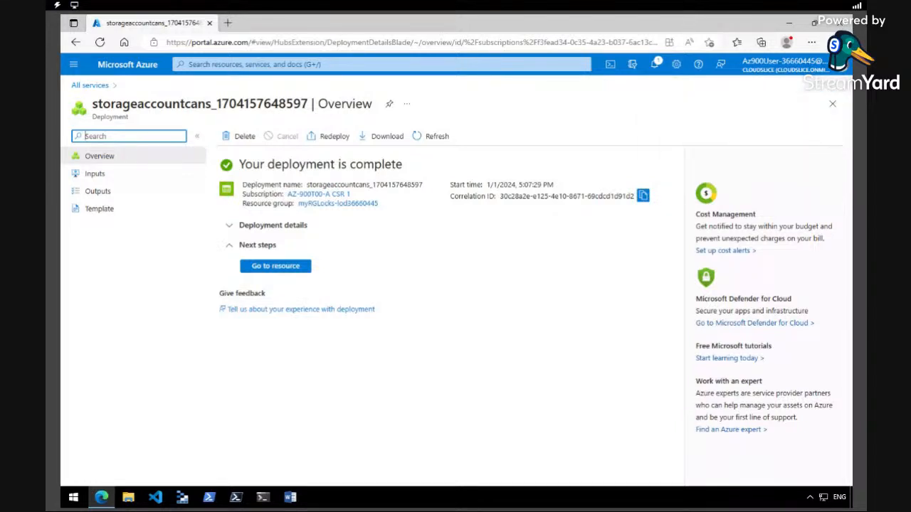
click(654, 64)
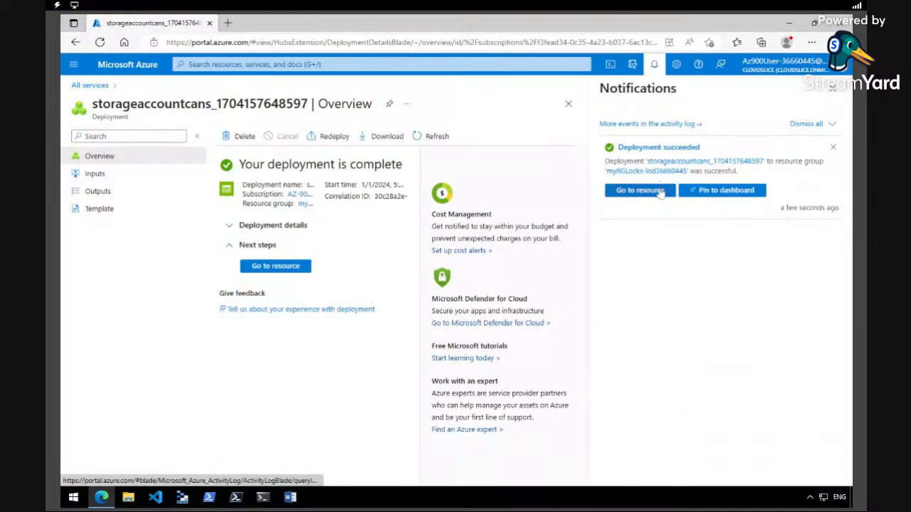
click(659, 192)
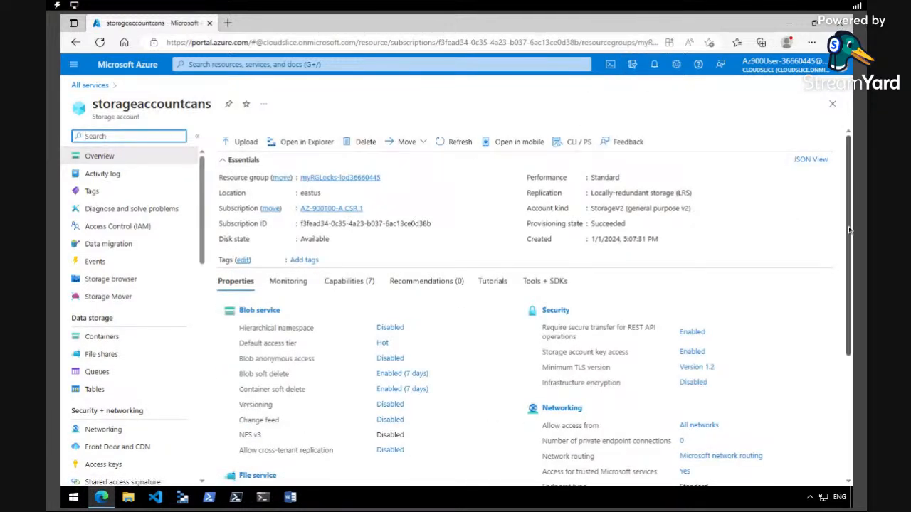
Attempt to delete storageaccountcans, then back out when the resource group's delete lock blocks it
scroll(849, 229, down, 2)
scroll(849, 229, down, 2)
scroll(420, 217, up, 5)
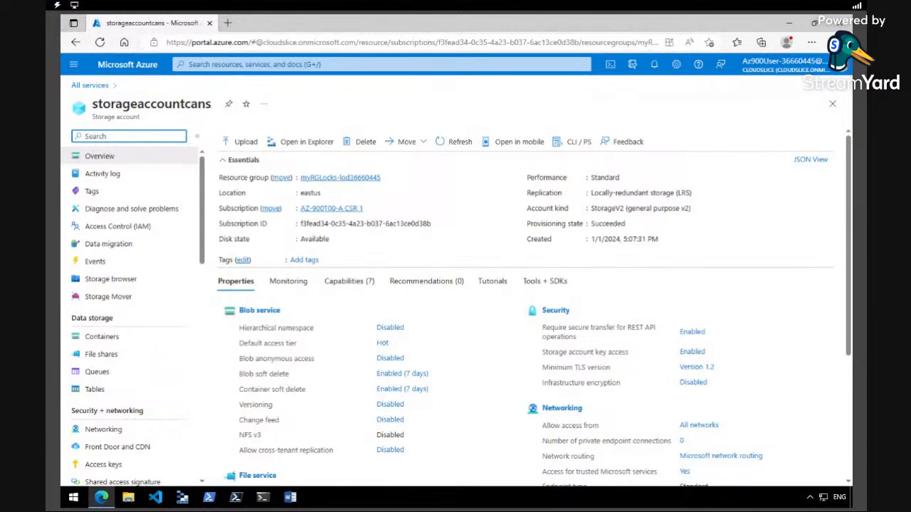
click(364, 143)
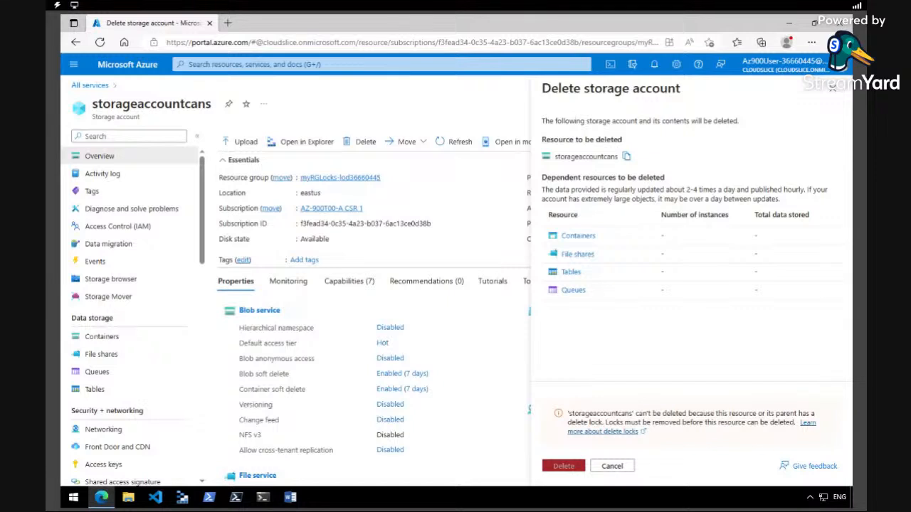
click(832, 88)
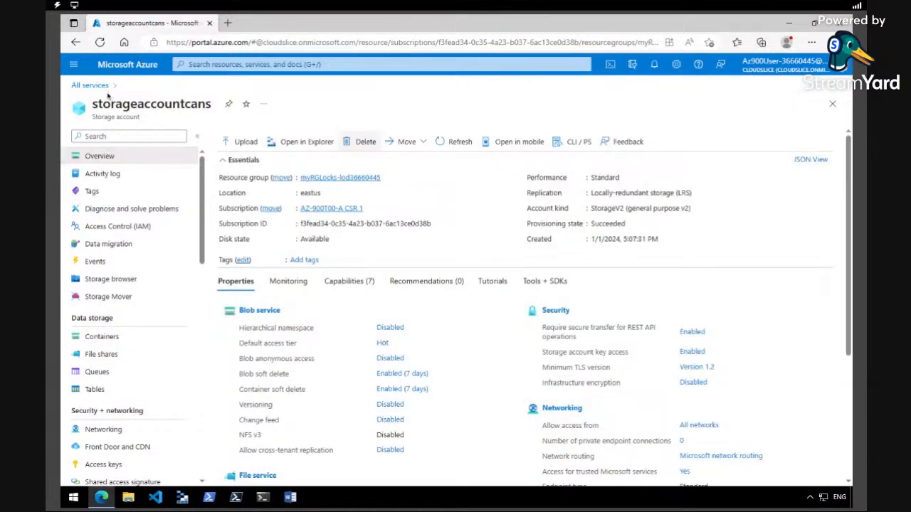
Open the Locks page of resource group myRGLocks-lod36660445
click(74, 64)
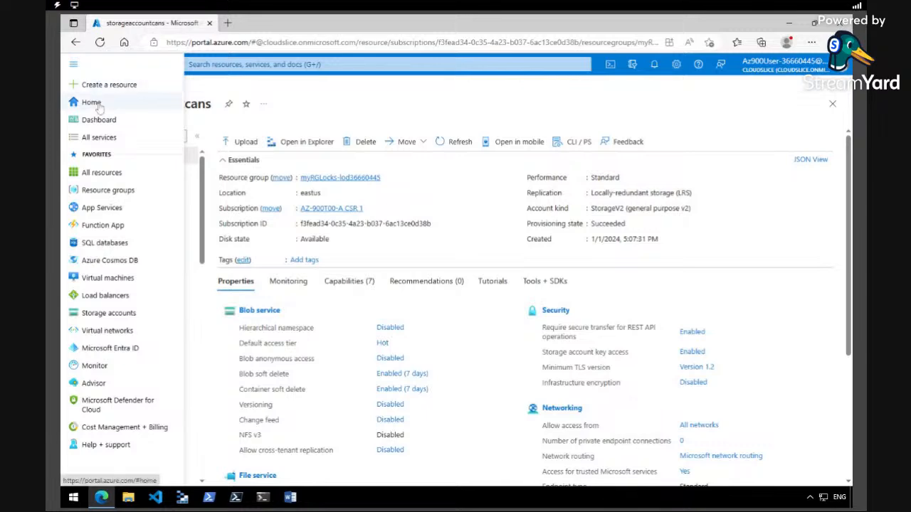
click(91, 100)
click(359, 369)
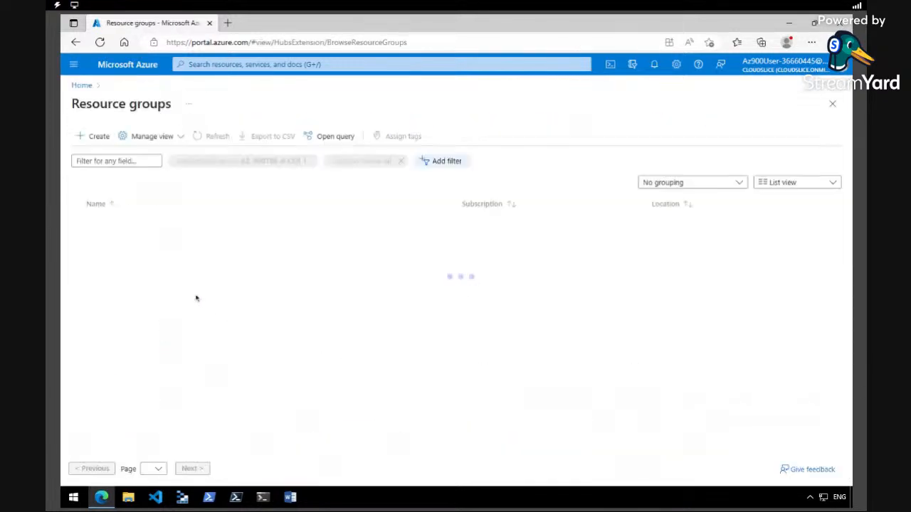
click(140, 223)
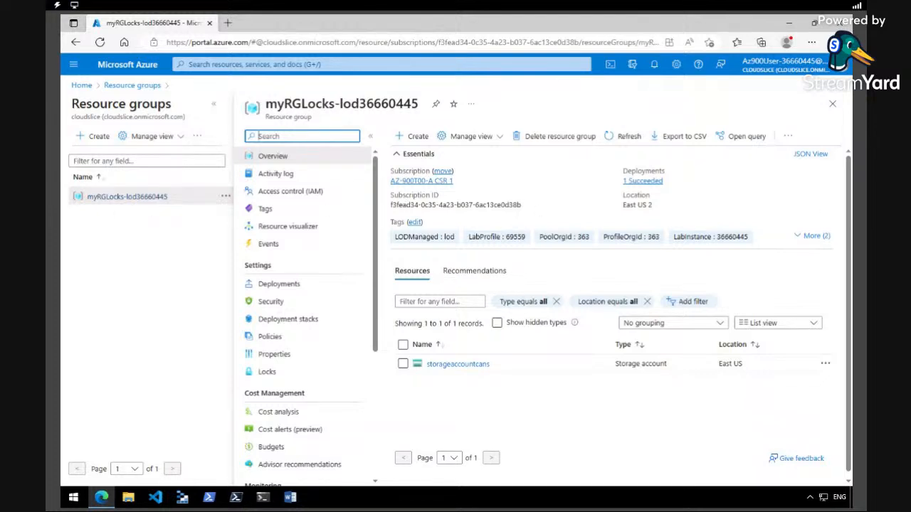
click(277, 374)
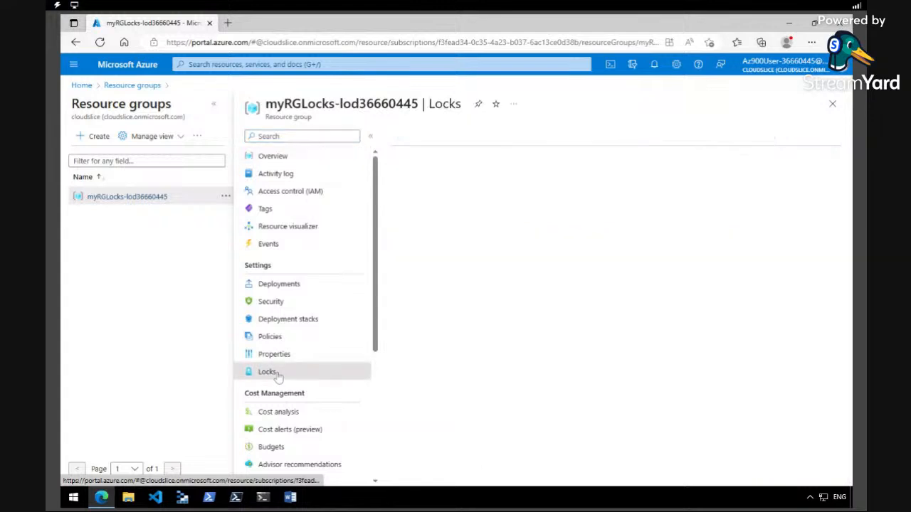
Delete the RGLock delete lock and return to the portal Home page
click(213, 103)
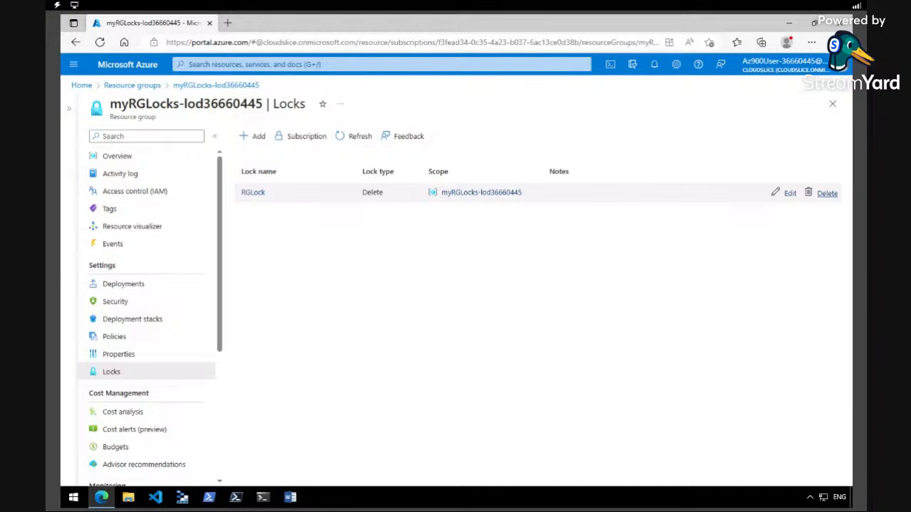
click(827, 193)
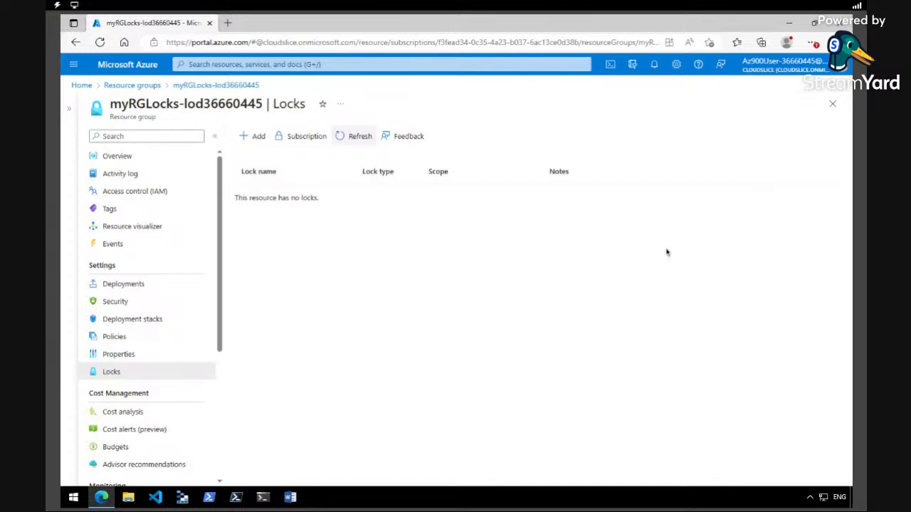
click(73, 65)
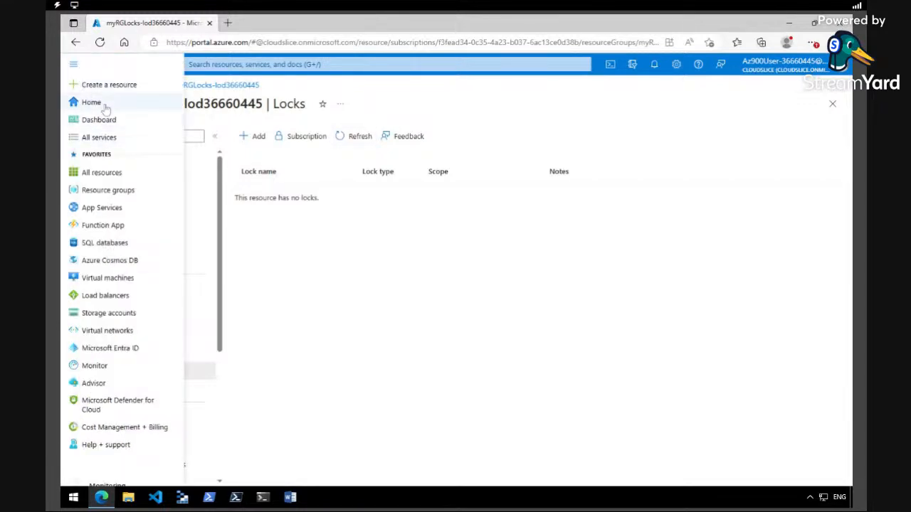
click(80, 103)
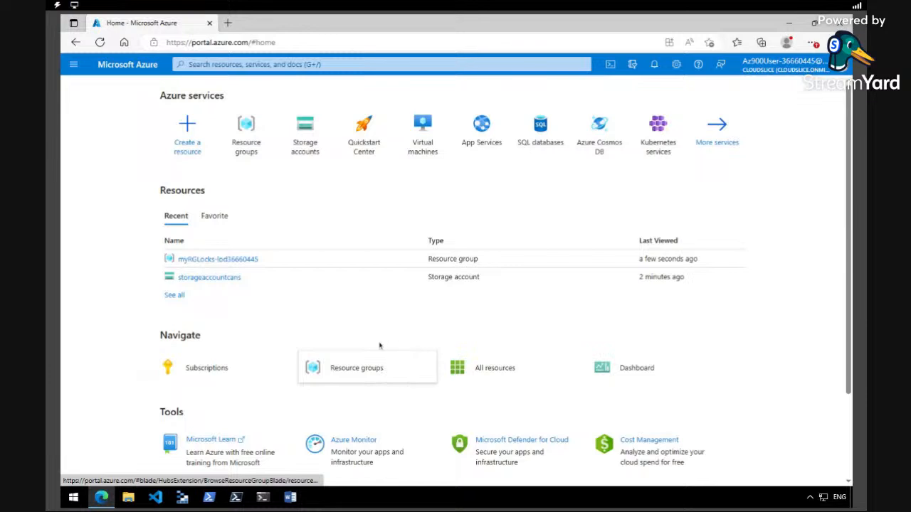
Delete storageaccountcans, confirming with its pasted account name, then open myRGLocks-lod36660445
click(235, 278)
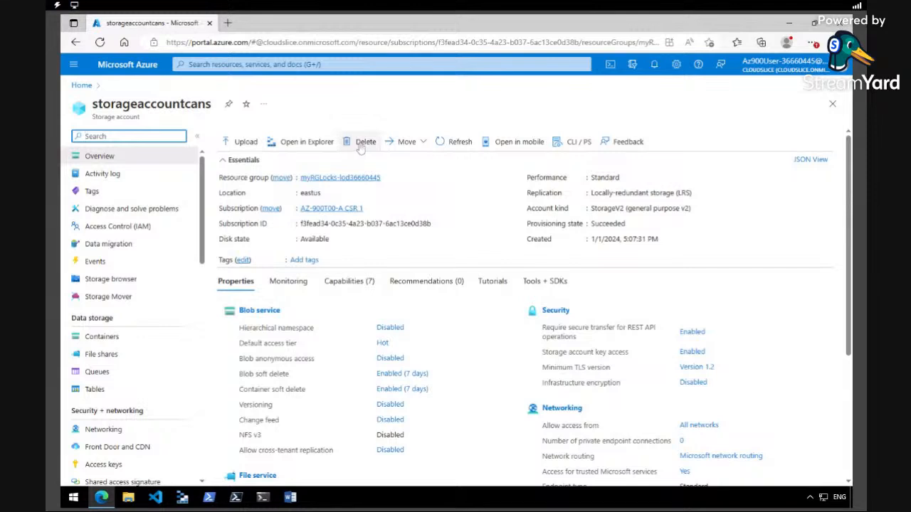
click(363, 143)
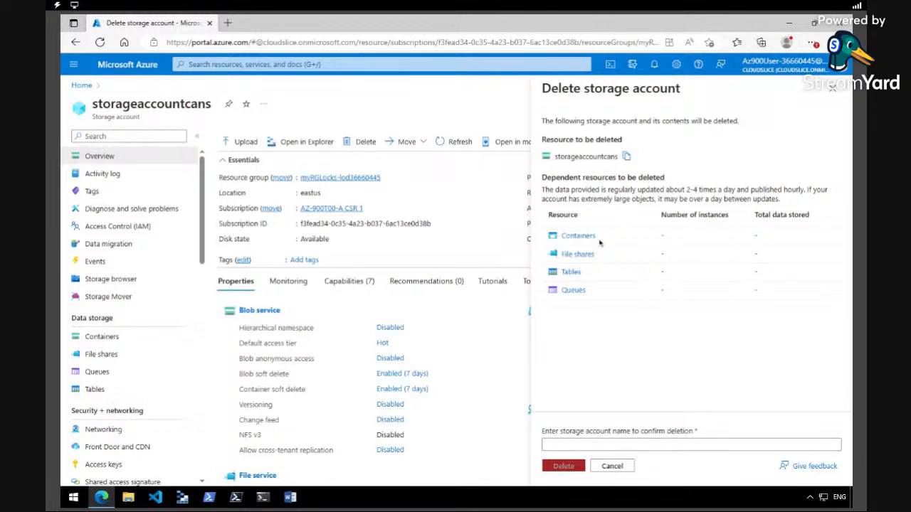
click(627, 155)
click(607, 443)
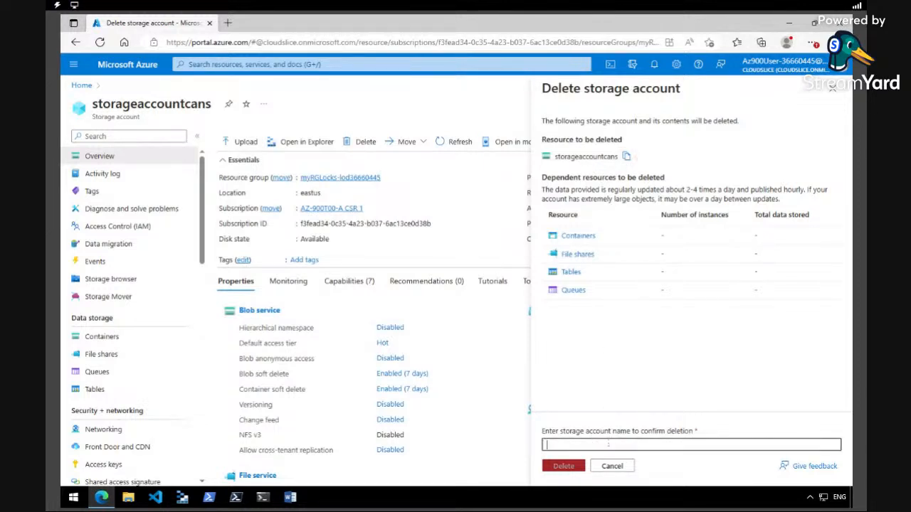
right_click(607, 444)
click(641, 358)
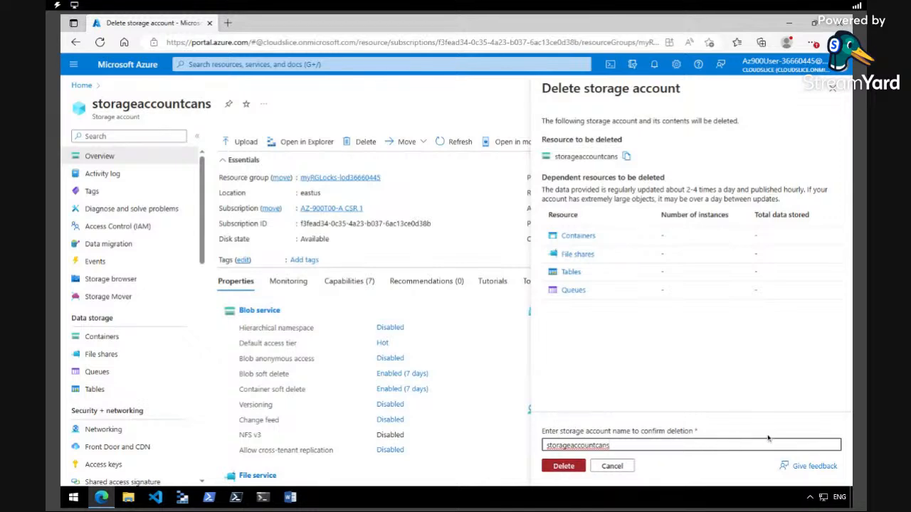
click(558, 471)
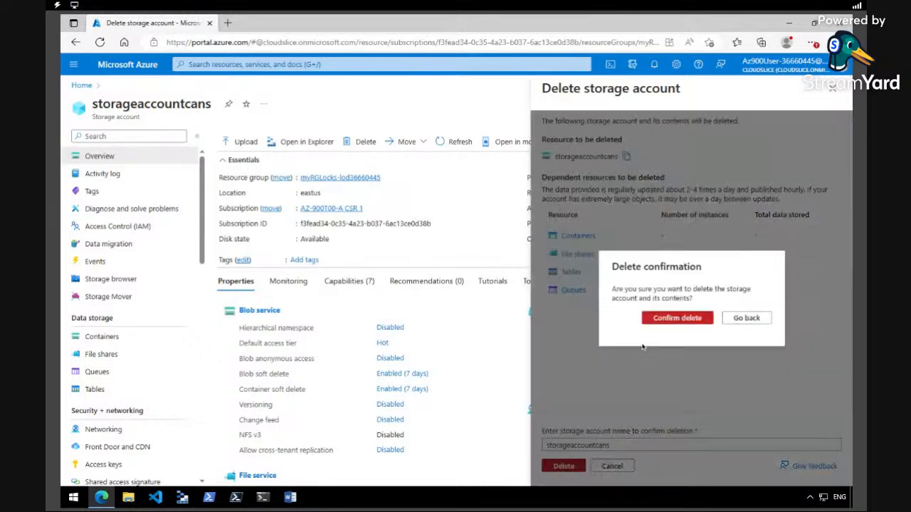
click(664, 320)
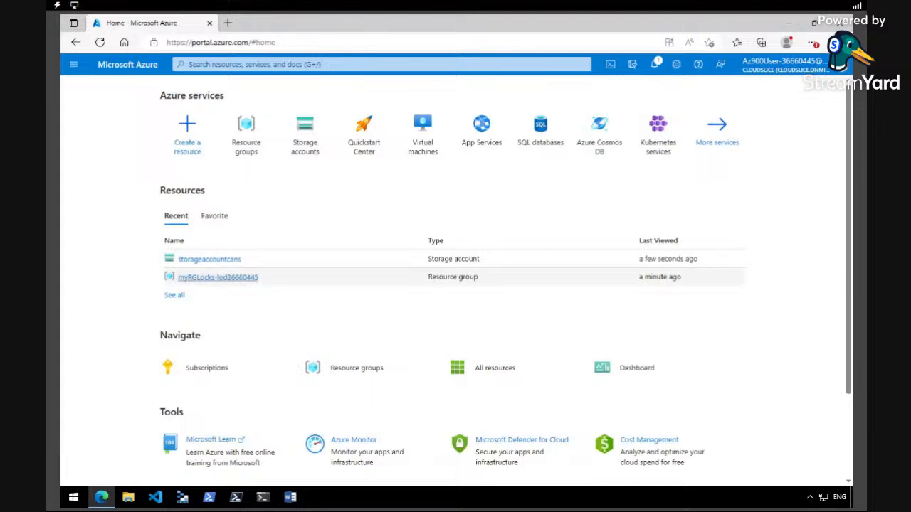
click(218, 277)
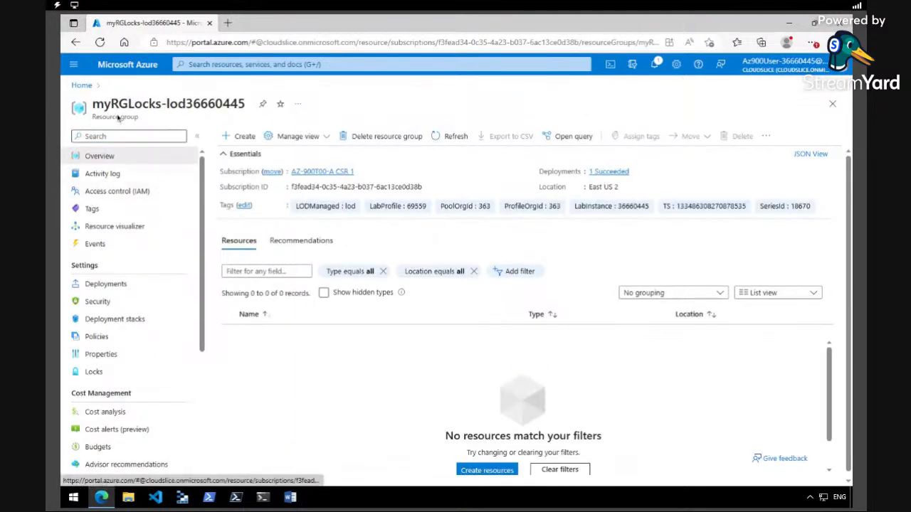
Delete resource group myRGLocks-lod36660445, confirming with its pasted name, and return Home
click(384, 136)
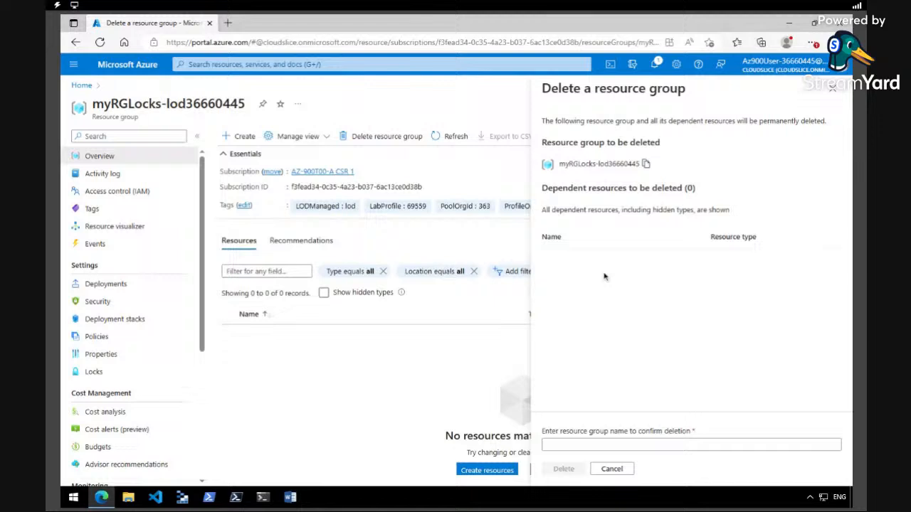
click(645, 164)
right_click(582, 443)
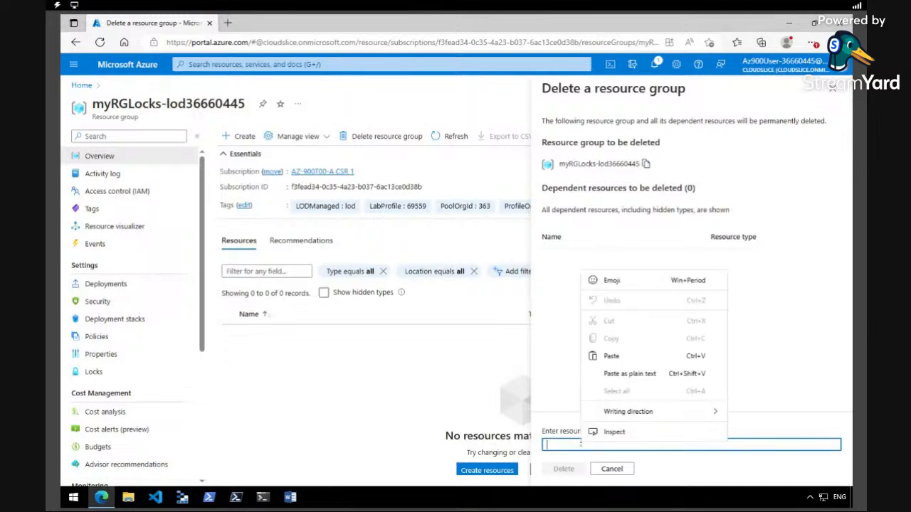
click(611, 356)
click(573, 474)
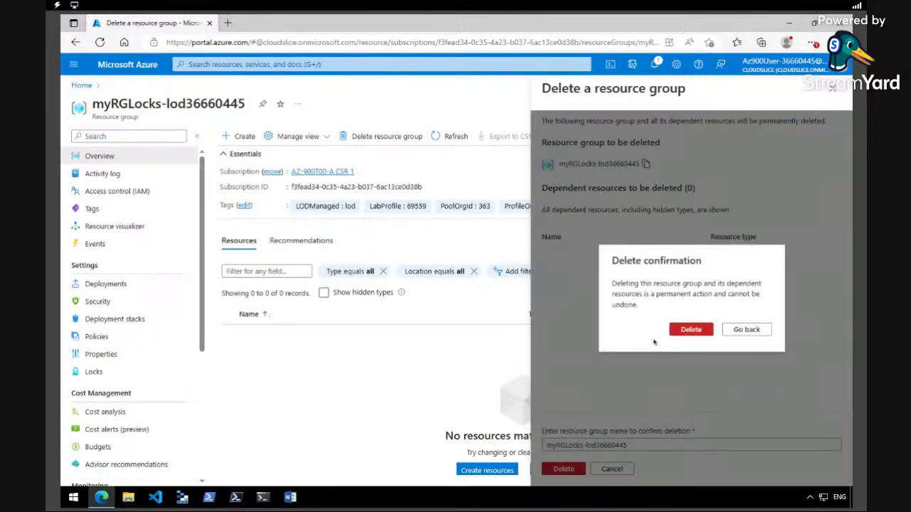
click(688, 330)
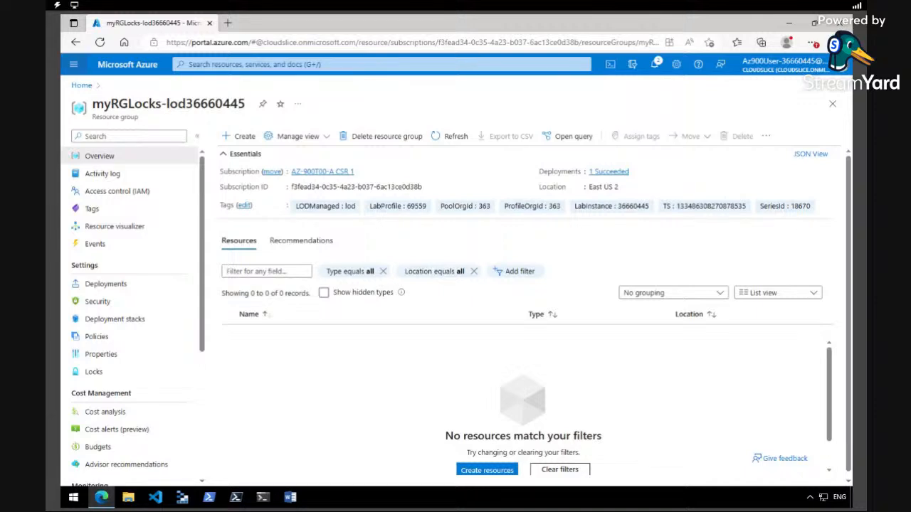
click(73, 64)
click(90, 99)
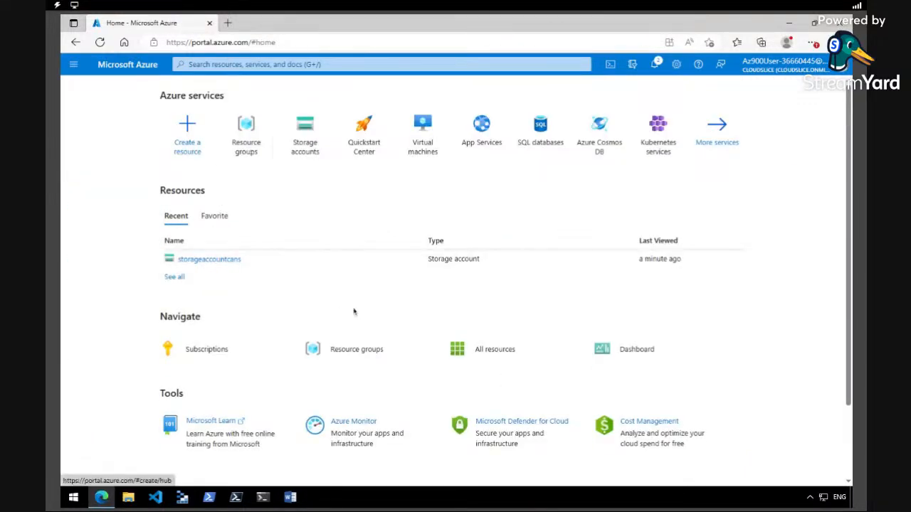
Check that Resource groups and All resources are empty, then reopen storageaccountcans from Recent
click(374, 349)
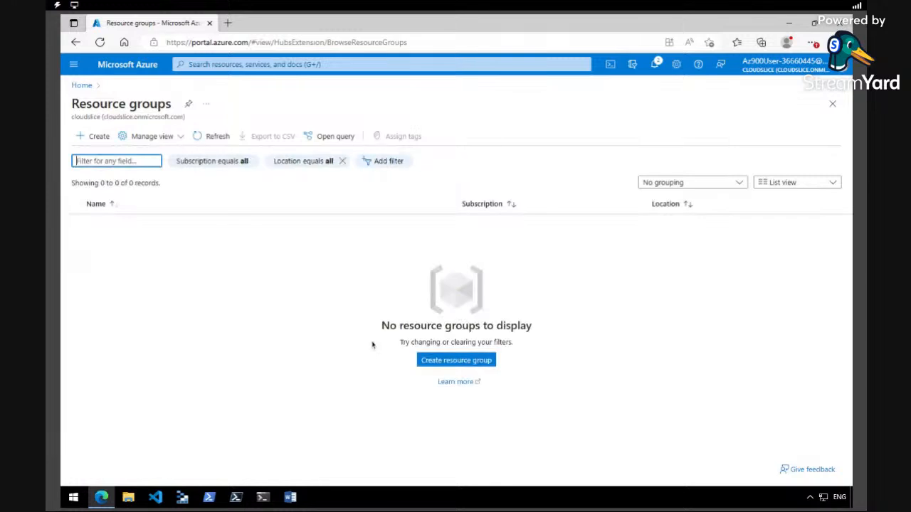
click(81, 85)
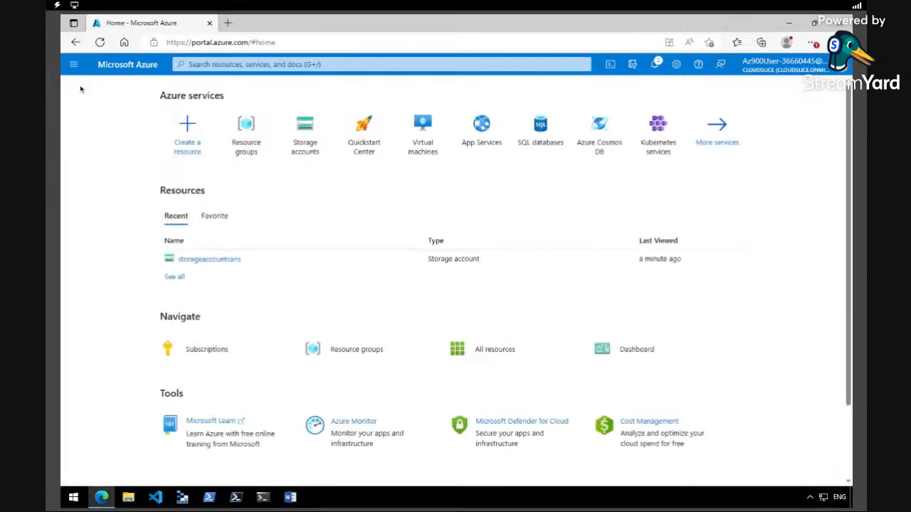
click(474, 351)
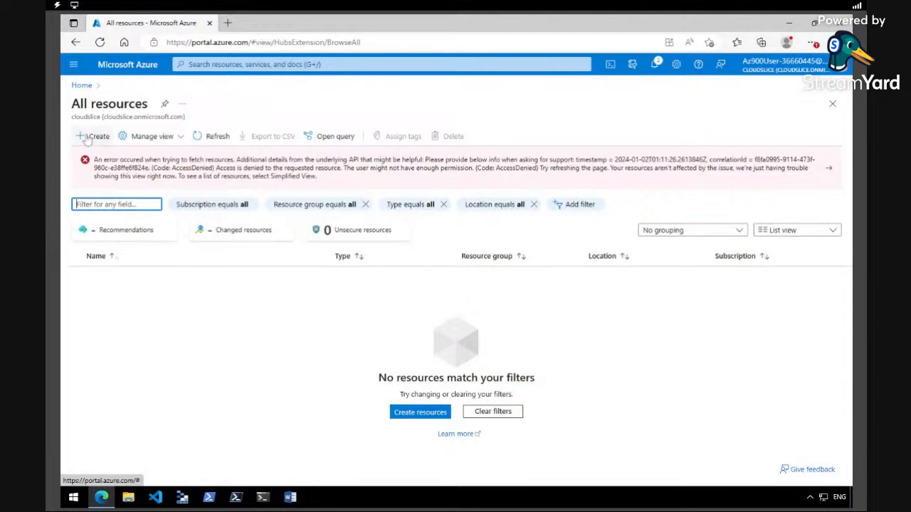
click(74, 69)
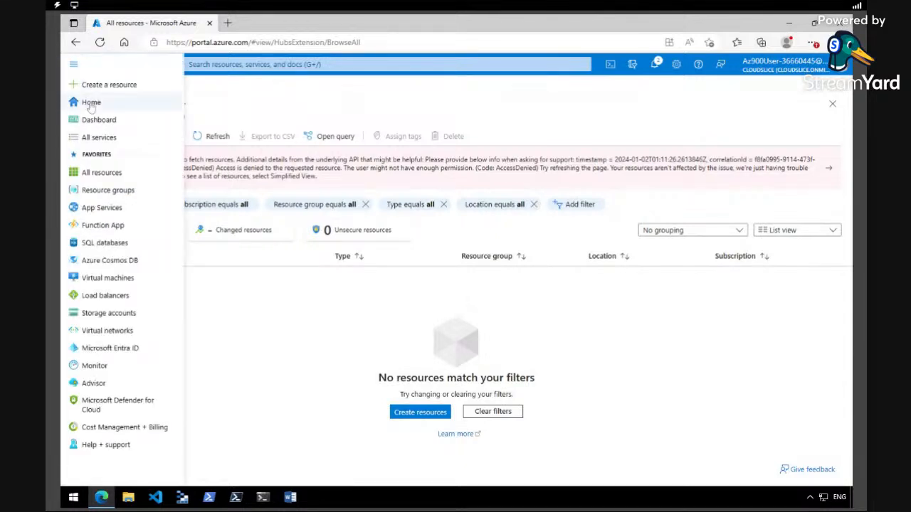
click(96, 100)
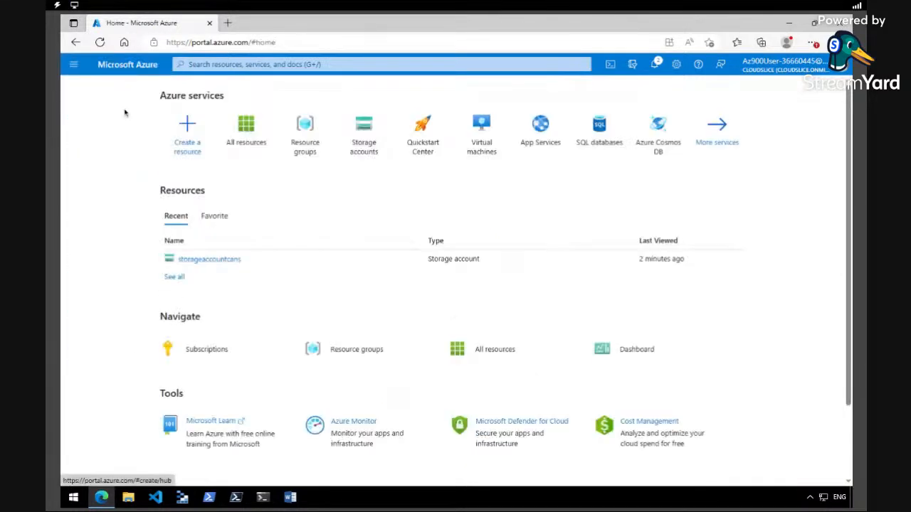
click(210, 259)
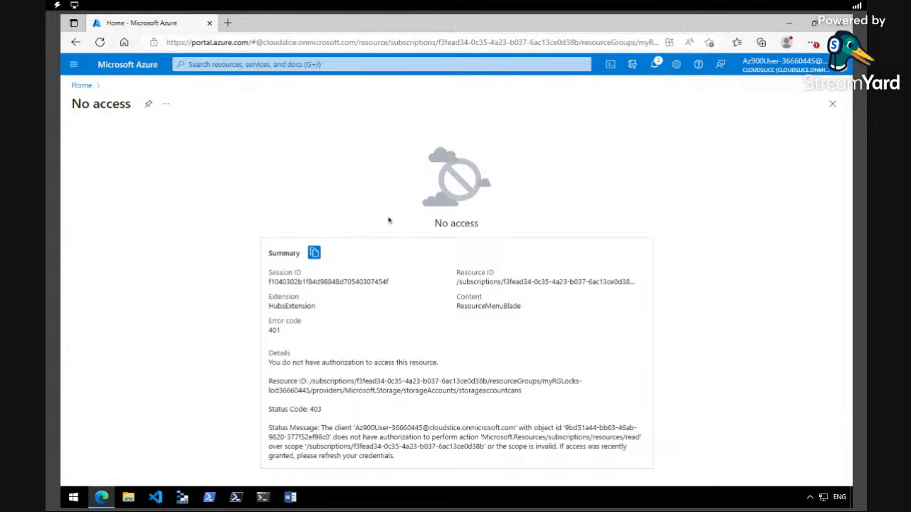